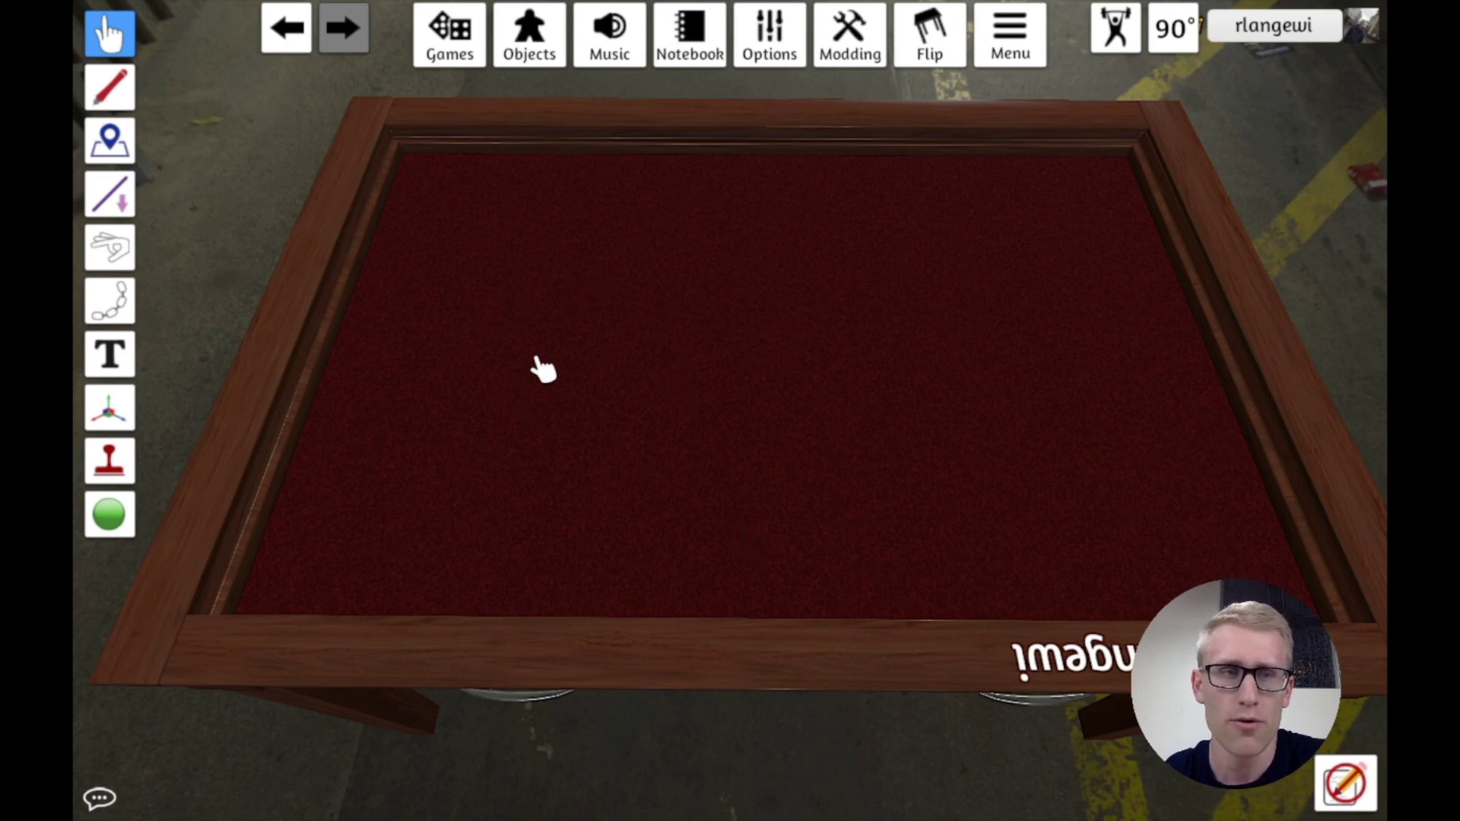
- Spawn a standard 52-card deck from Objects > Components > Cards and close the catalogue
left_click(542, 44)
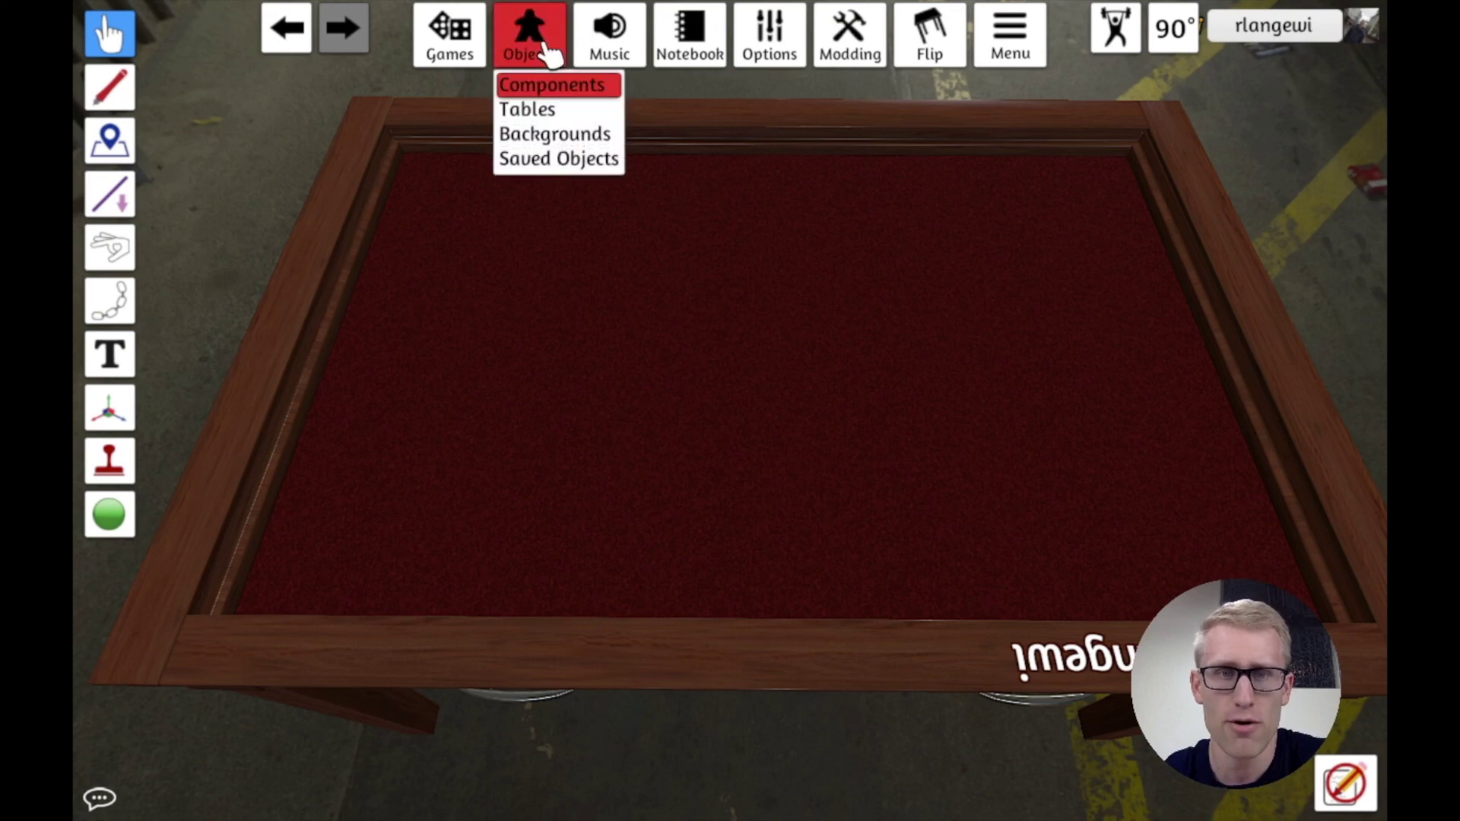
left_click(555, 85)
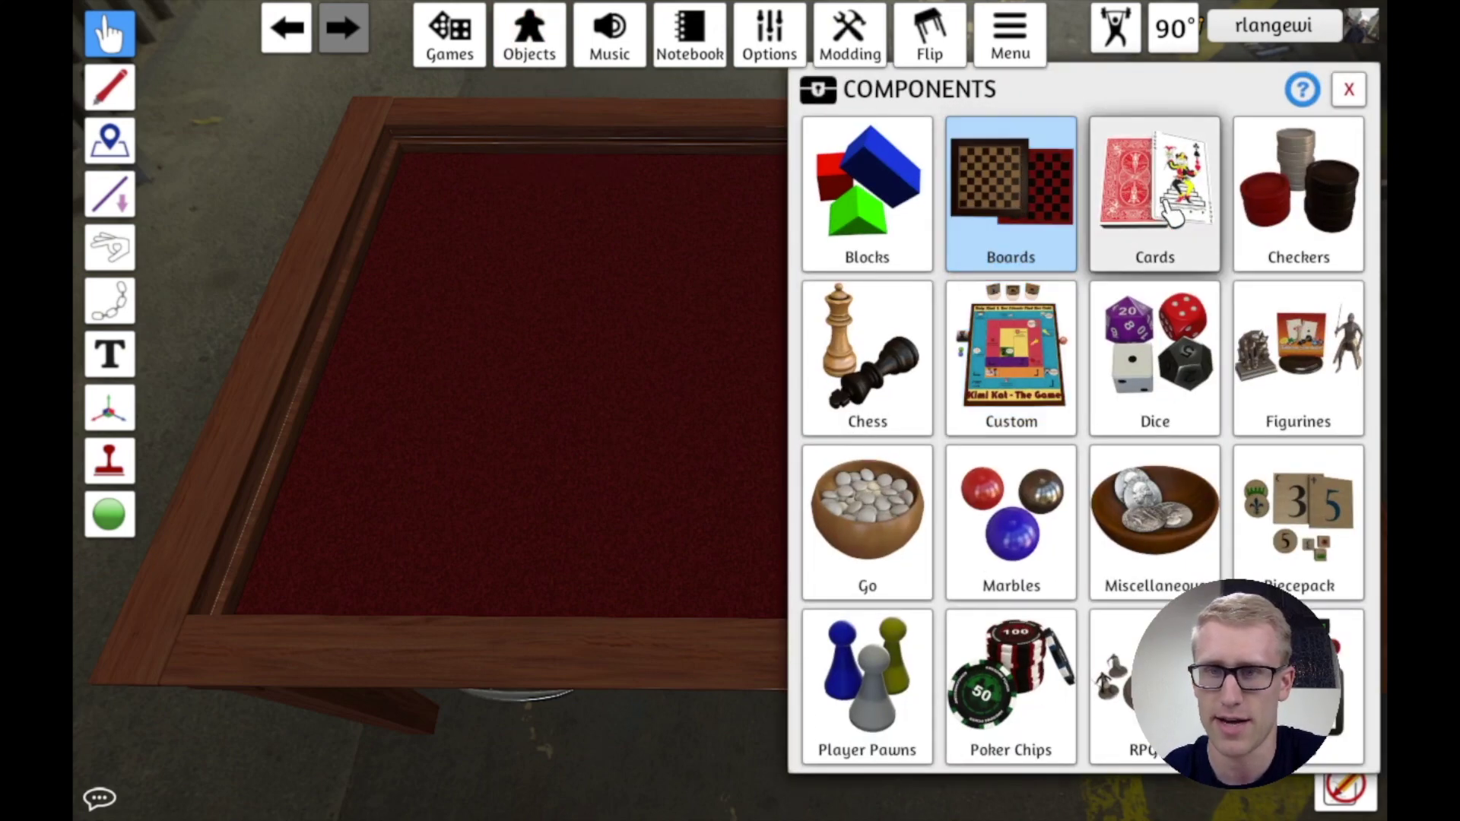
left_click(1159, 216)
left_click(887, 199)
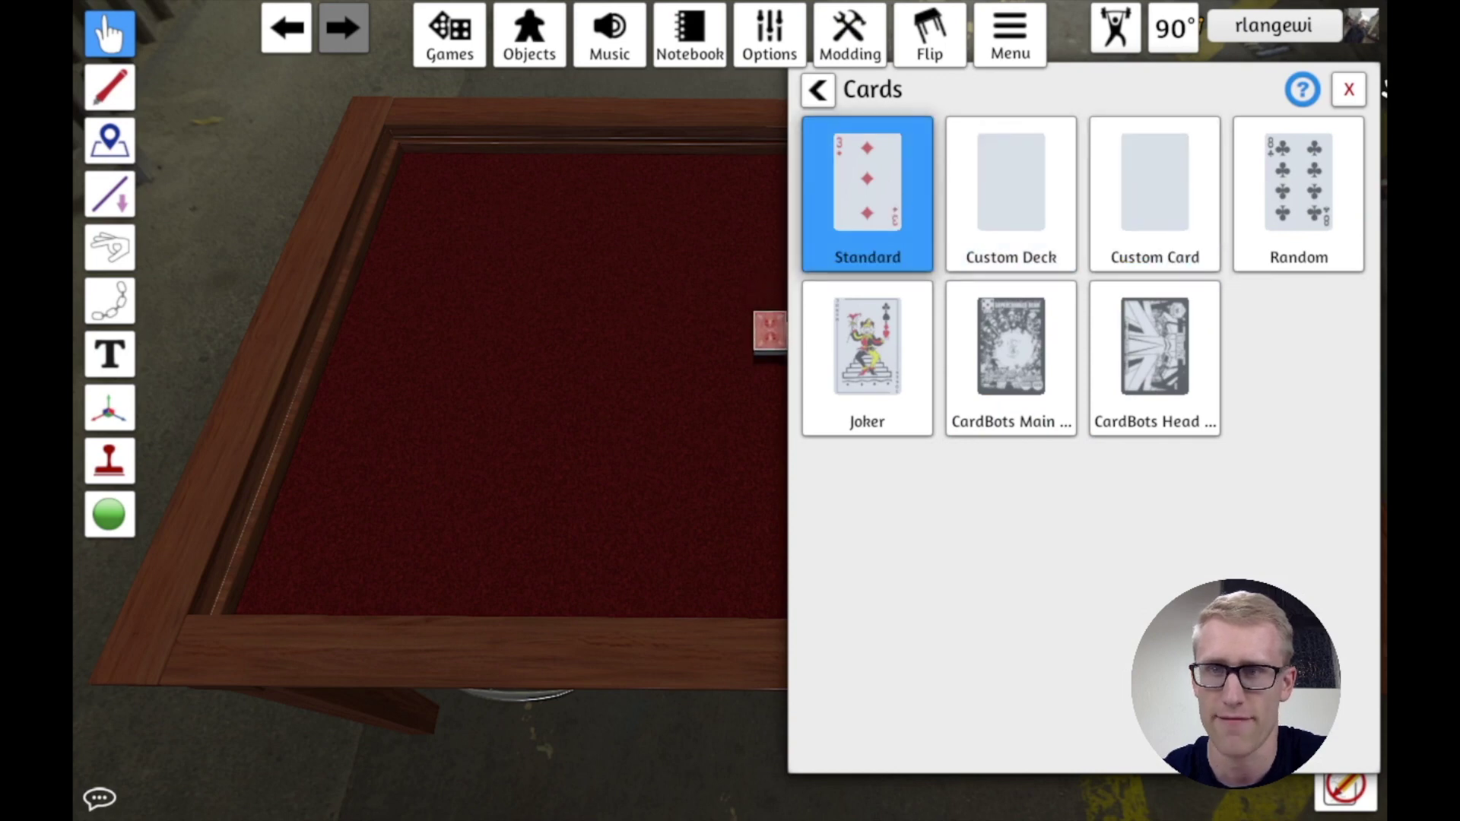
left_click(1351, 91)
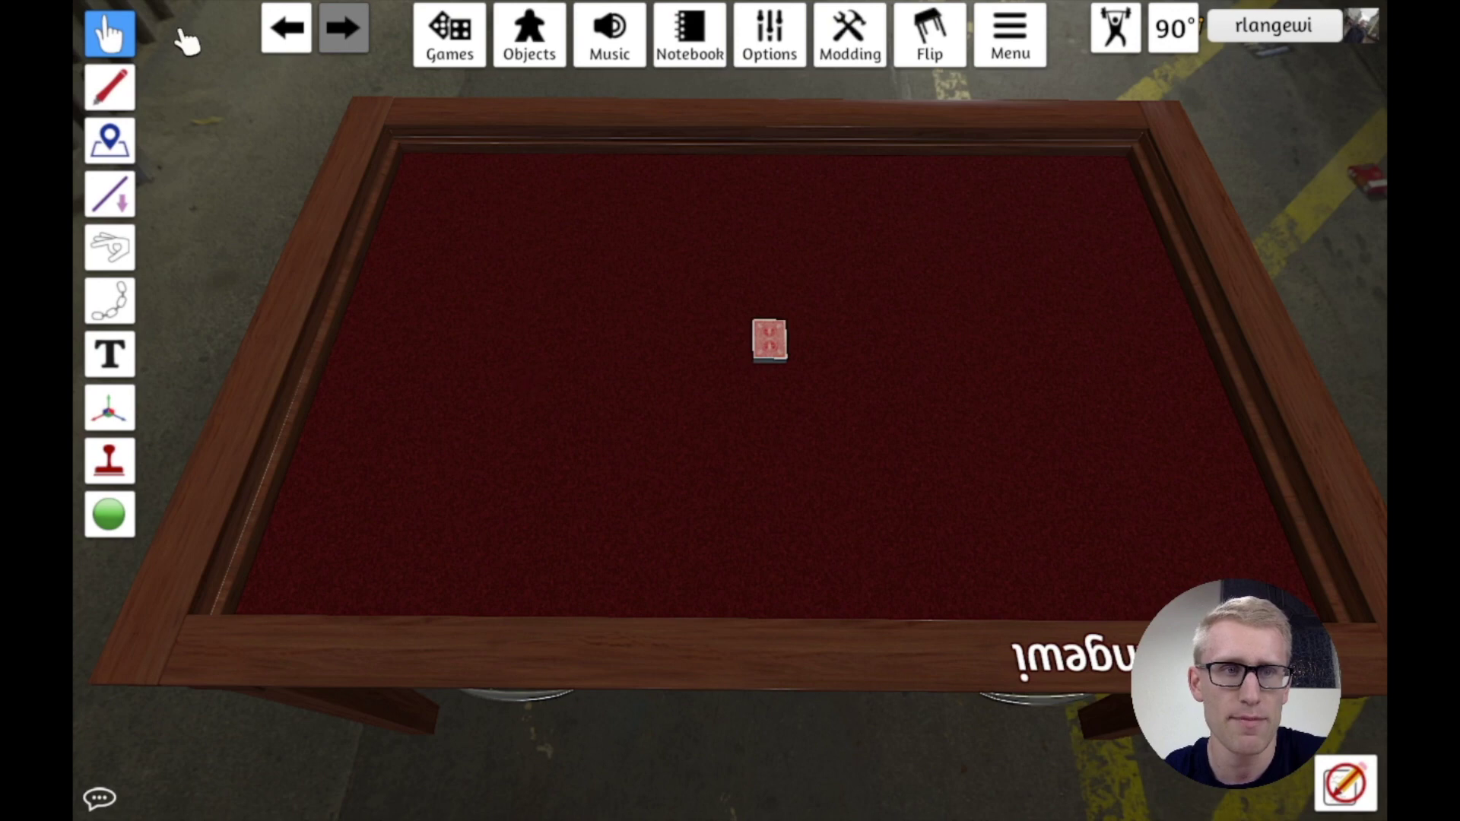
- Draw a Hidden zone box on the table to the left of the deck
mouse_move(116, 145)
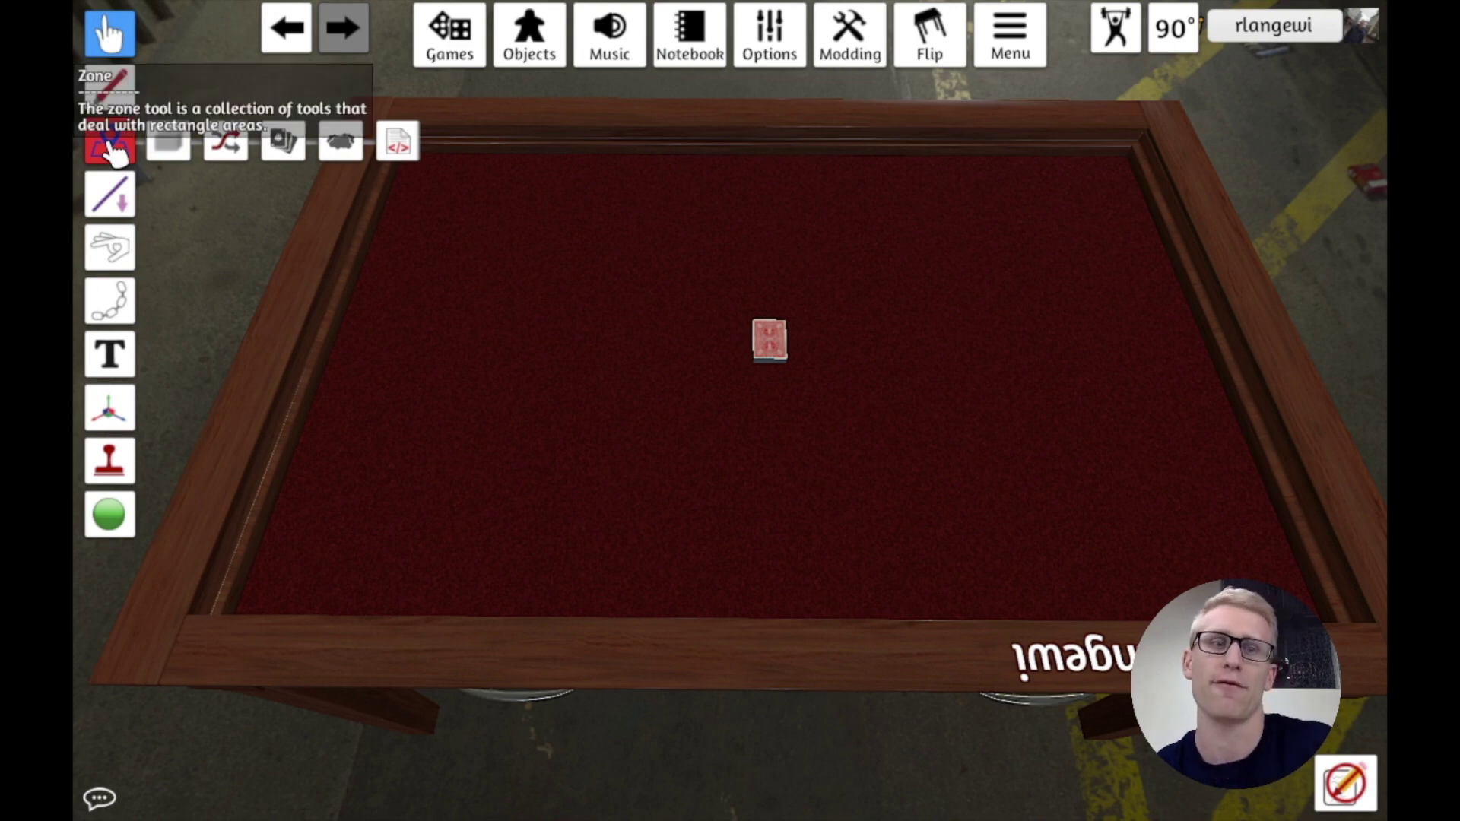
left_click(169, 148)
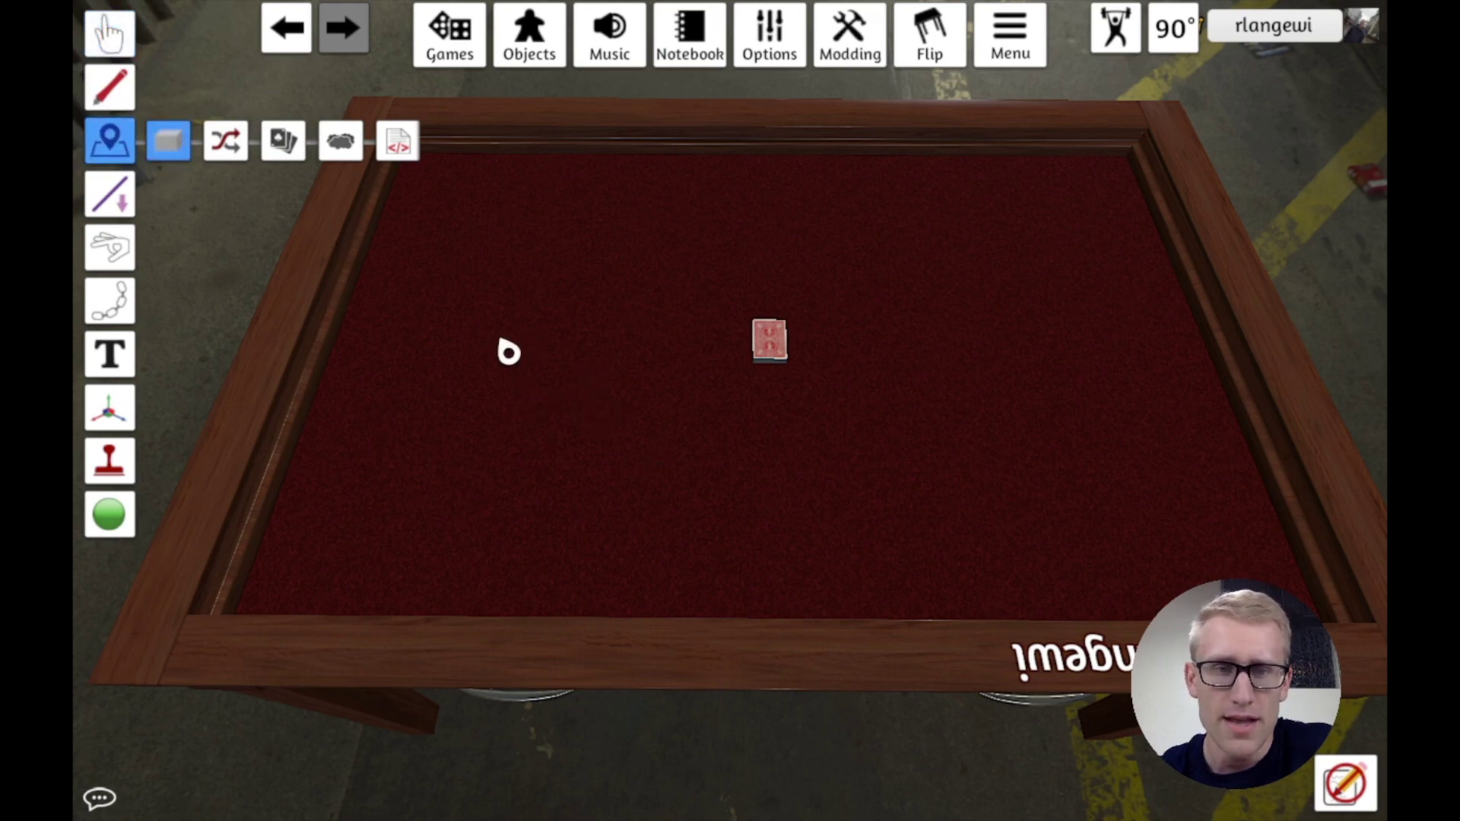
left_click_drag(487, 344, 634, 453)
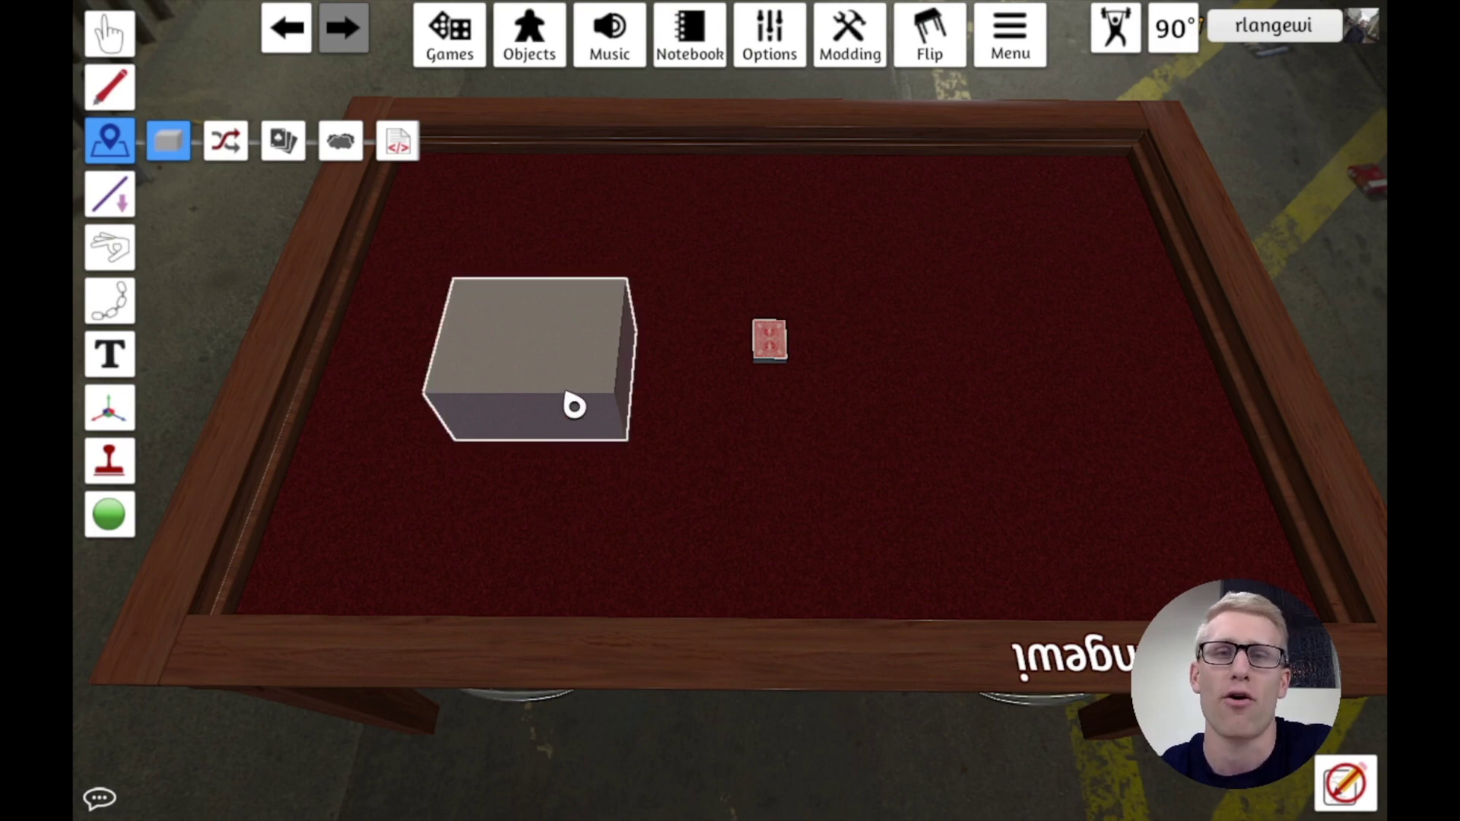
- Pull a spades card off the deck, flip it face up, and drop it into the hidden zone
left_click(110, 34)
left_click_drag(779, 295, 701, 375)
key("f")
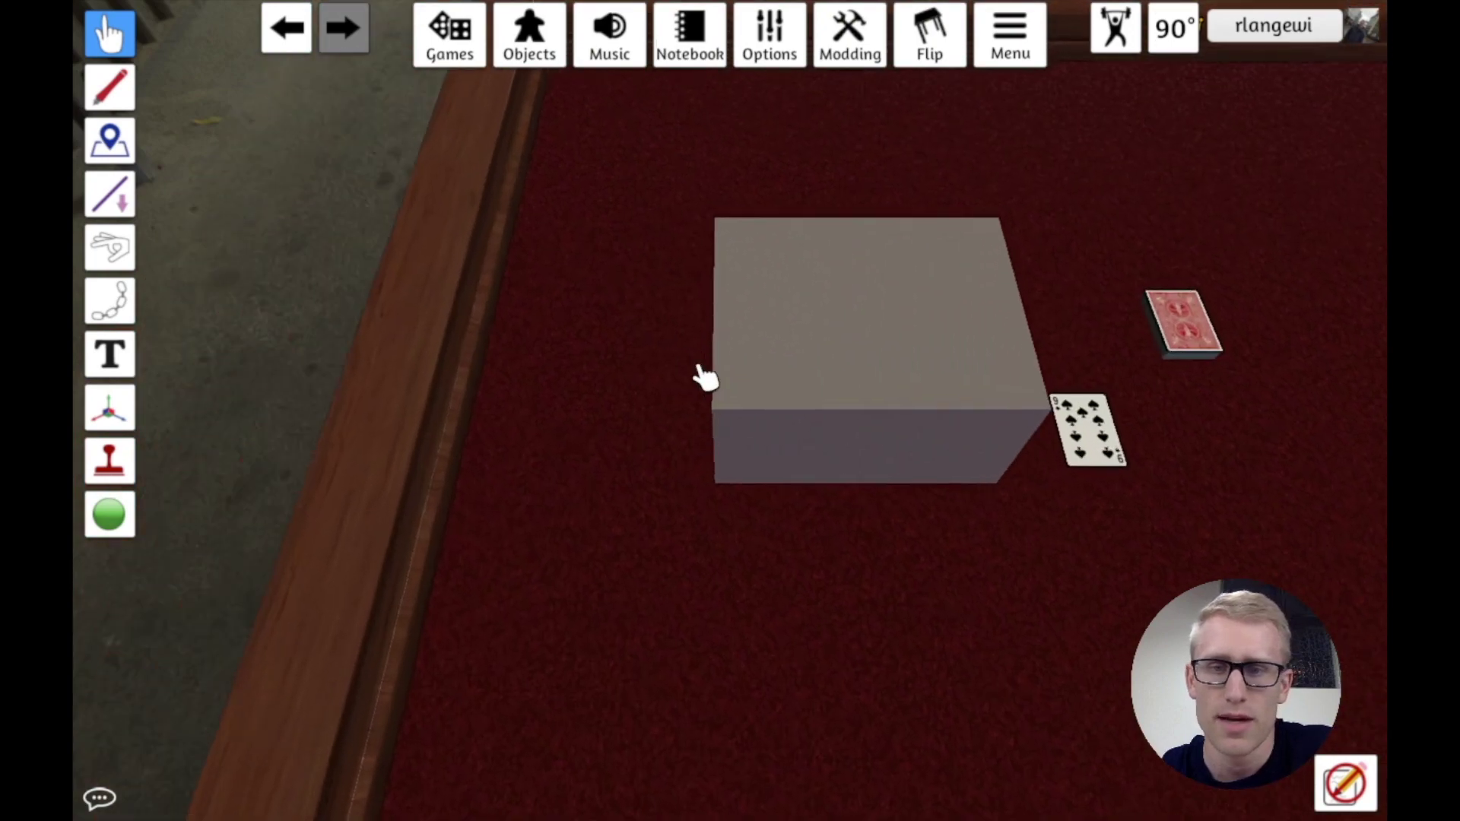
left_click_drag(722, 426, 522, 433)
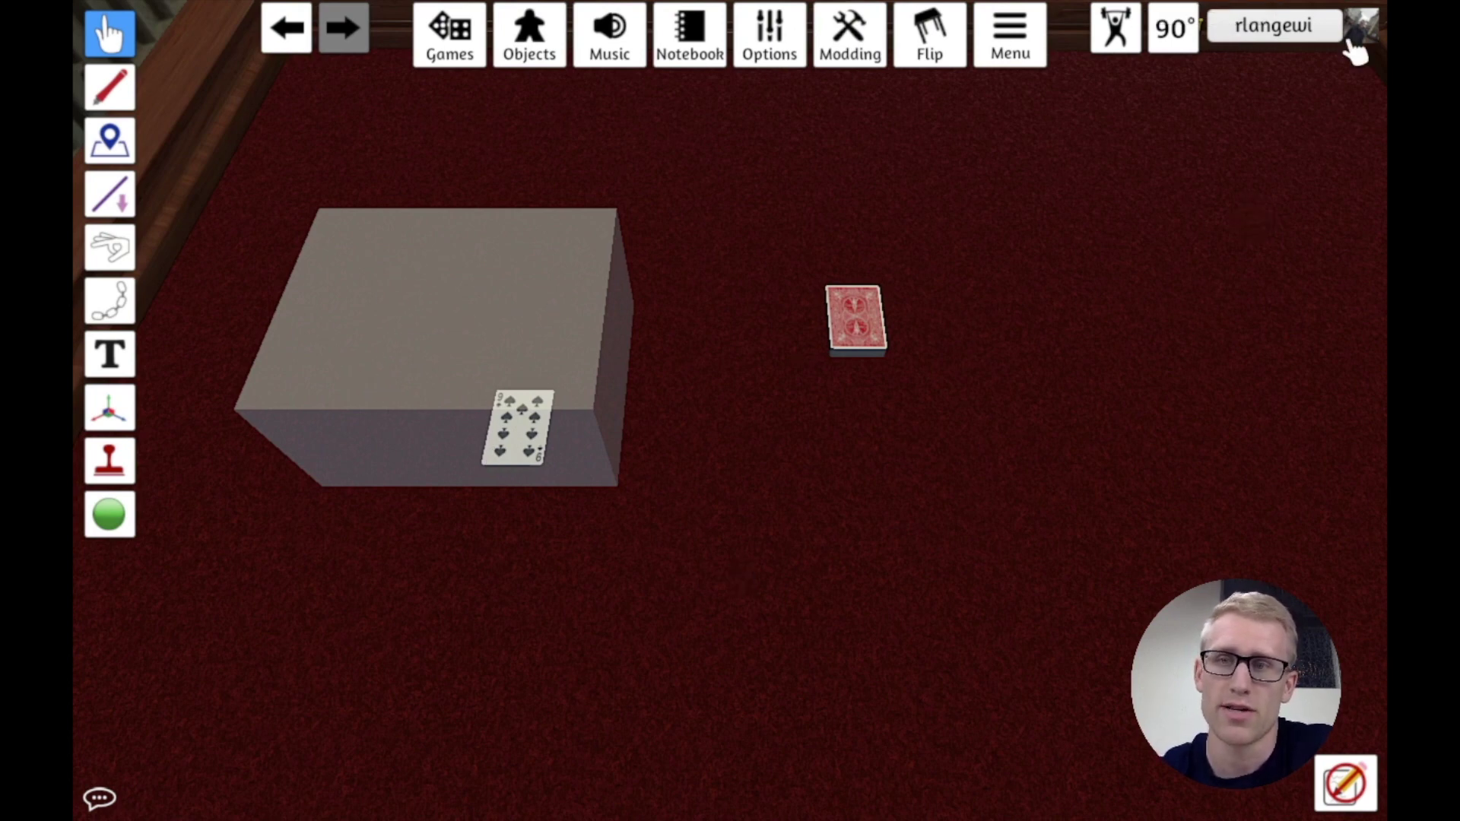
- Change the player colour to the Red seat so the zone conceals the card
left_click(1307, 29)
left_click(1292, 54)
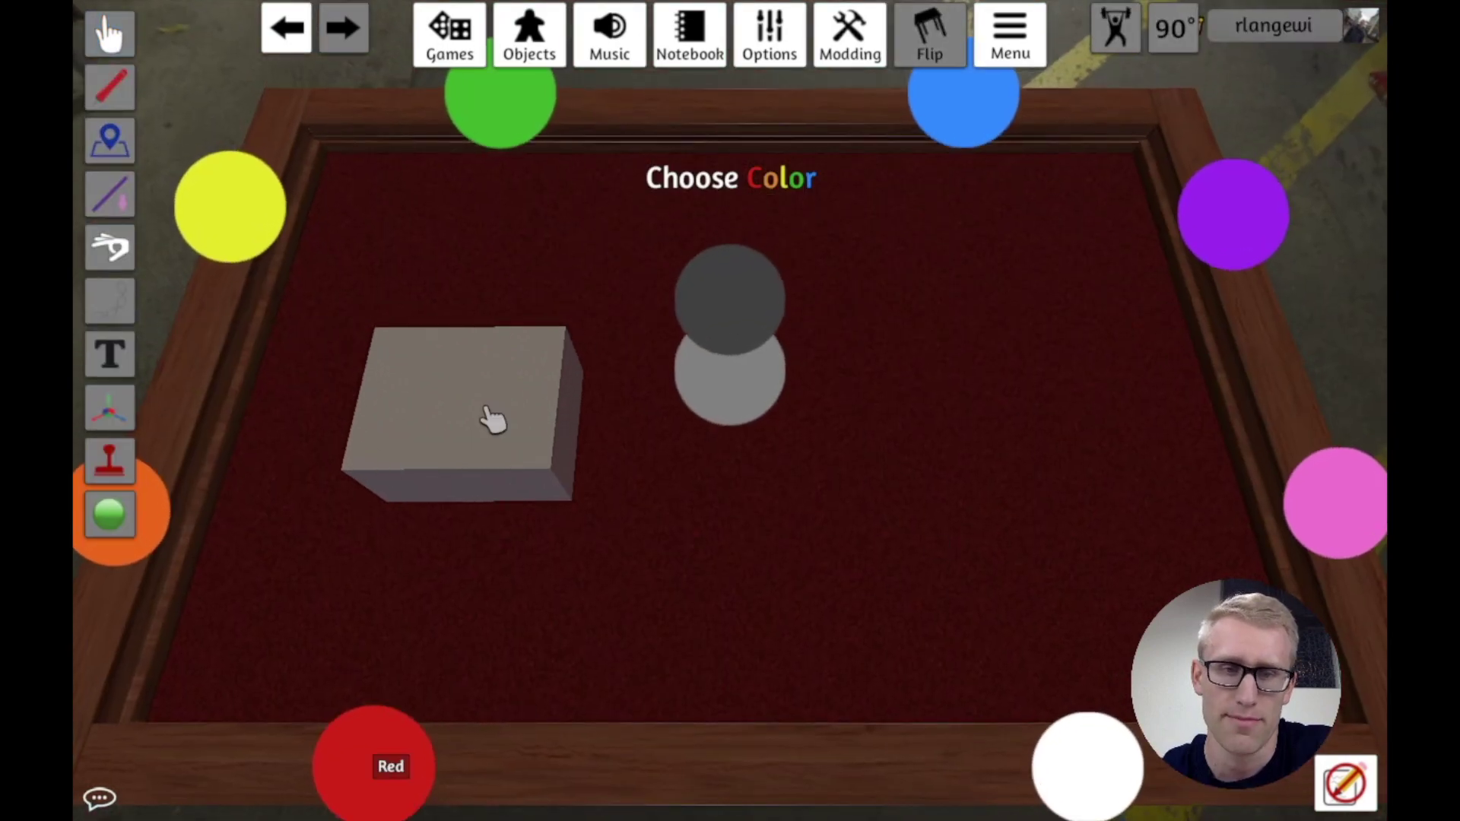
left_click(391, 789)
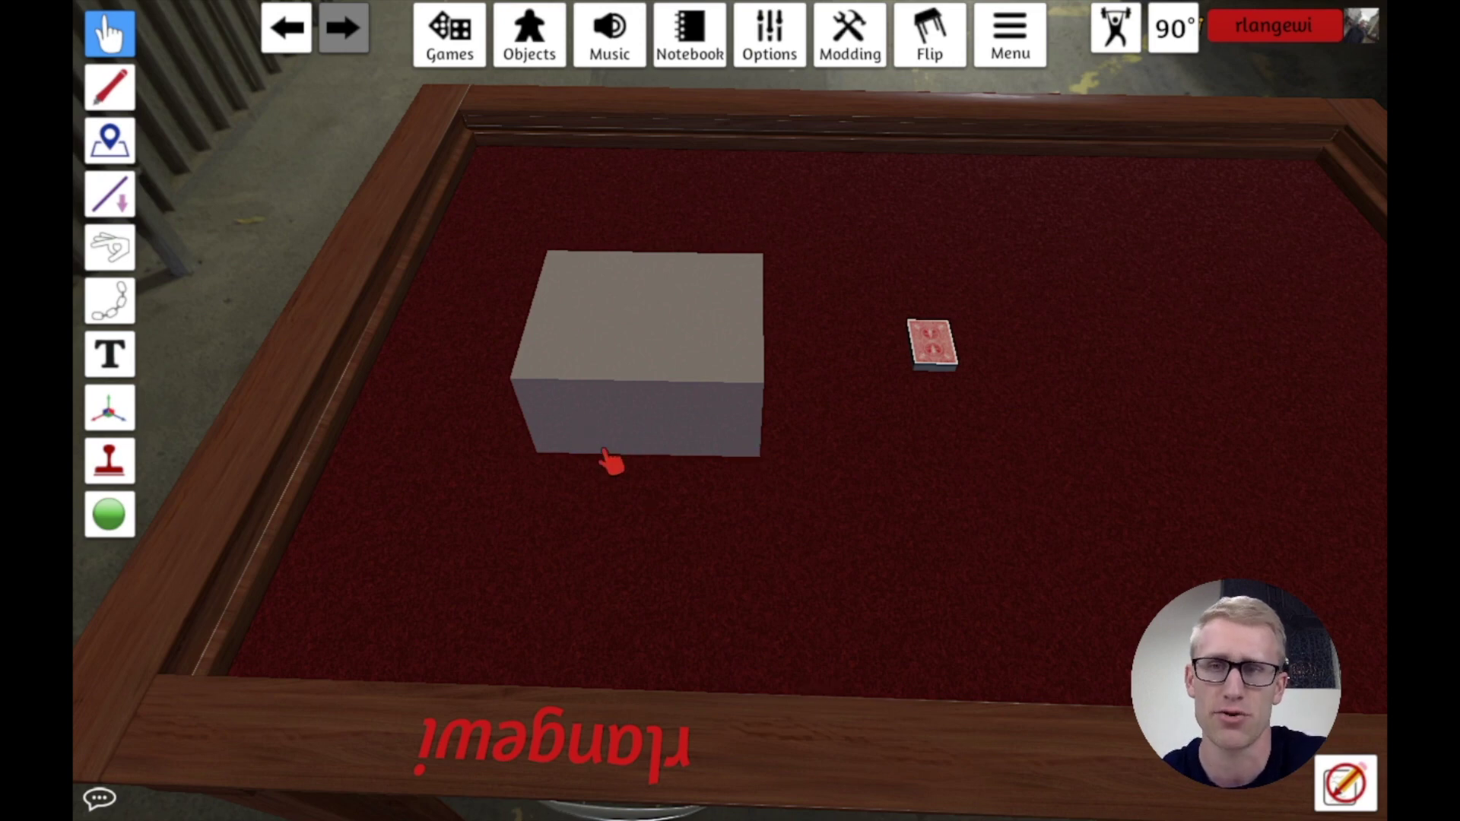
- Change the player colour back to the White seat
key("d")
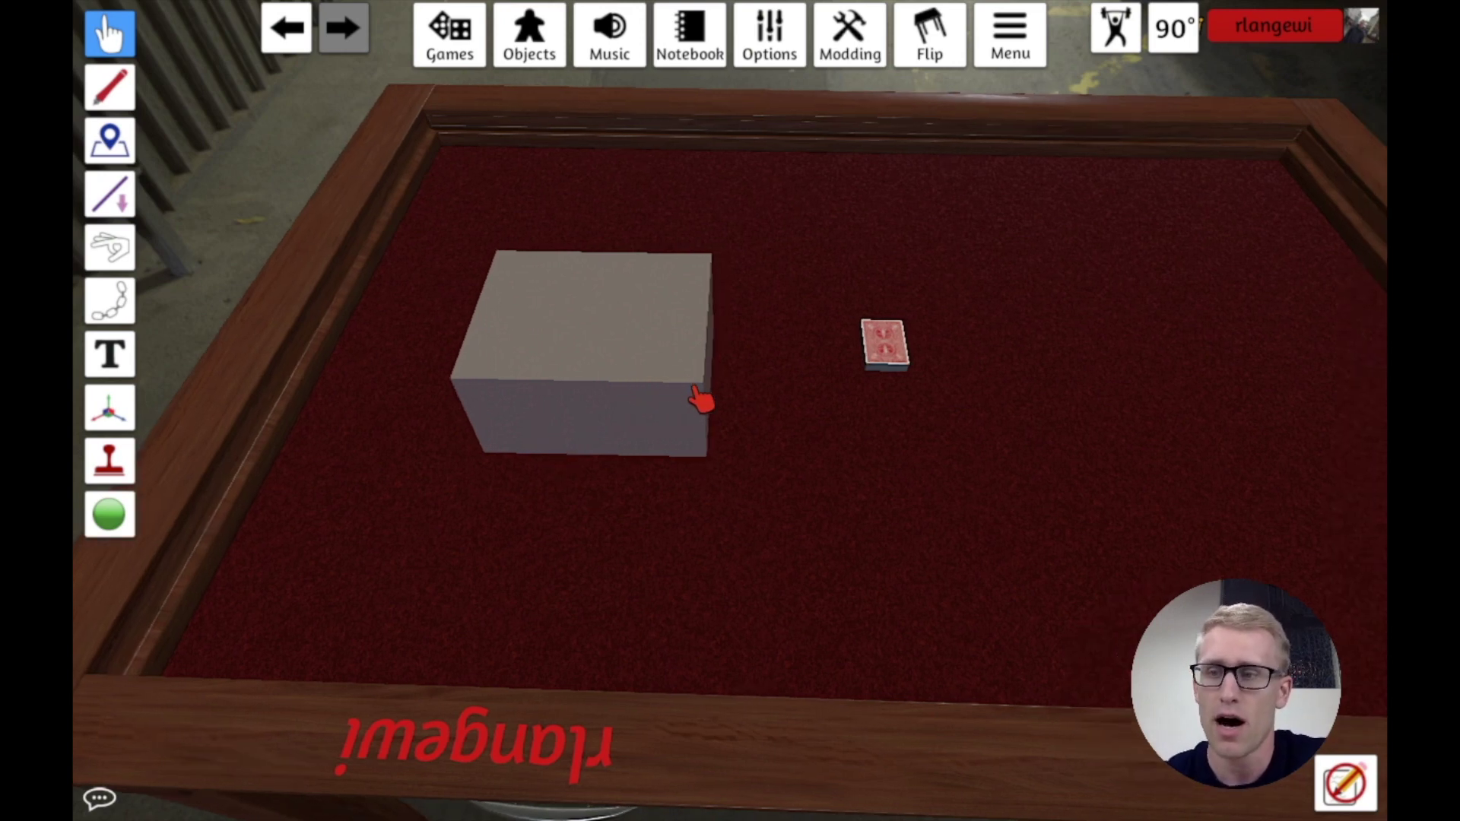
key("a")
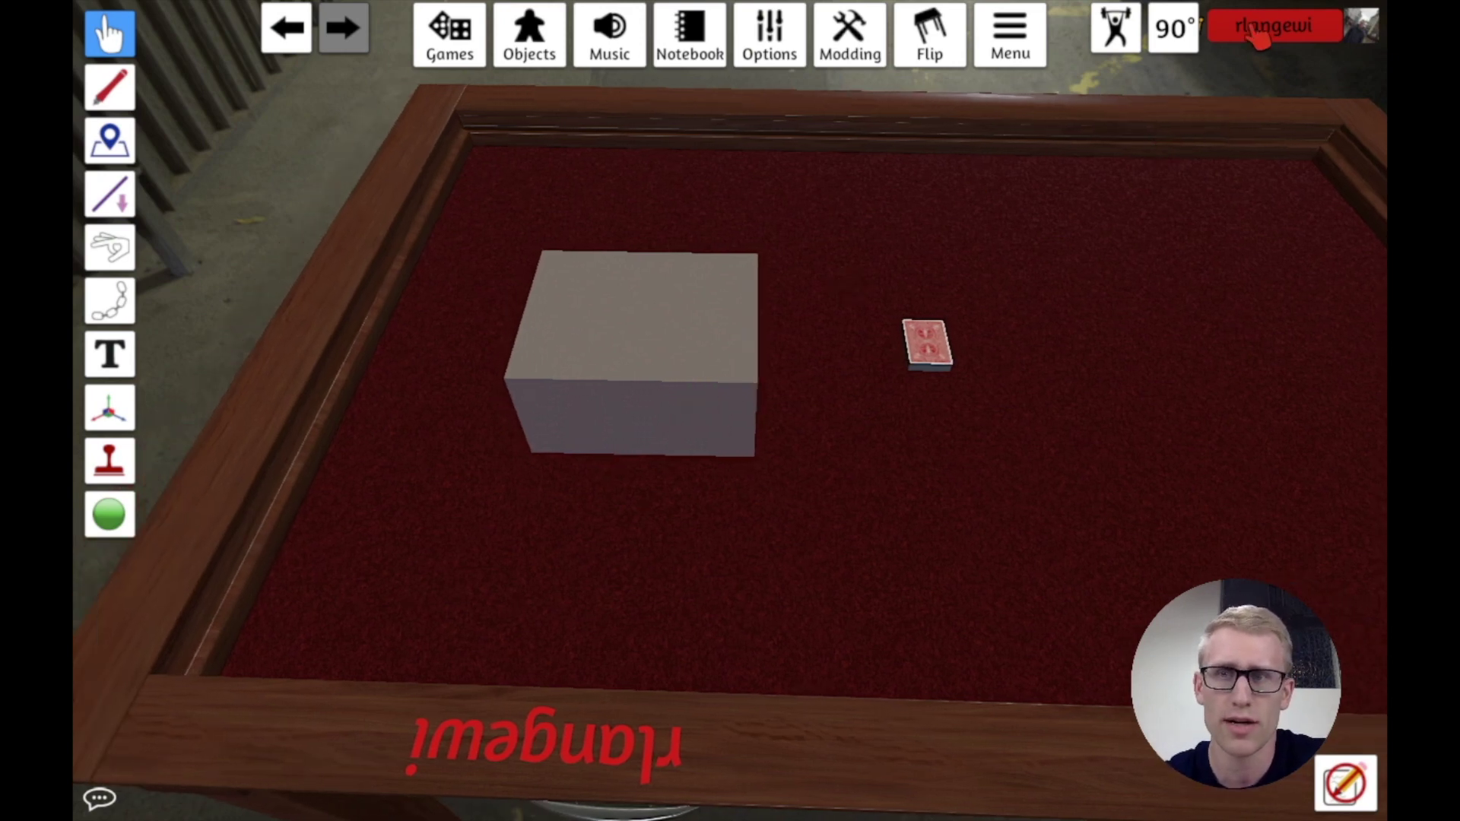
left_click(1254, 38)
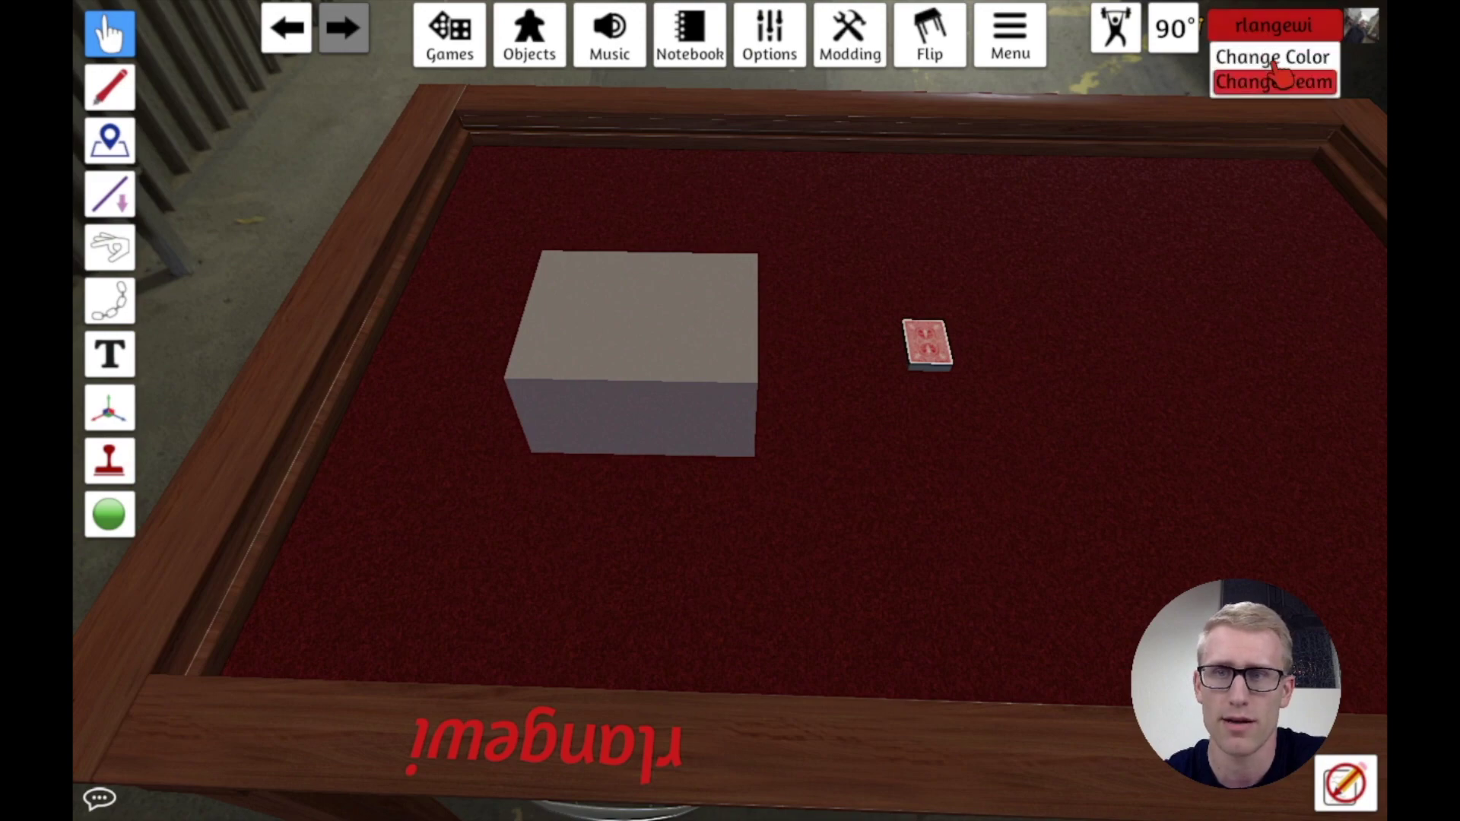
left_click(1266, 53)
left_click(1068, 787)
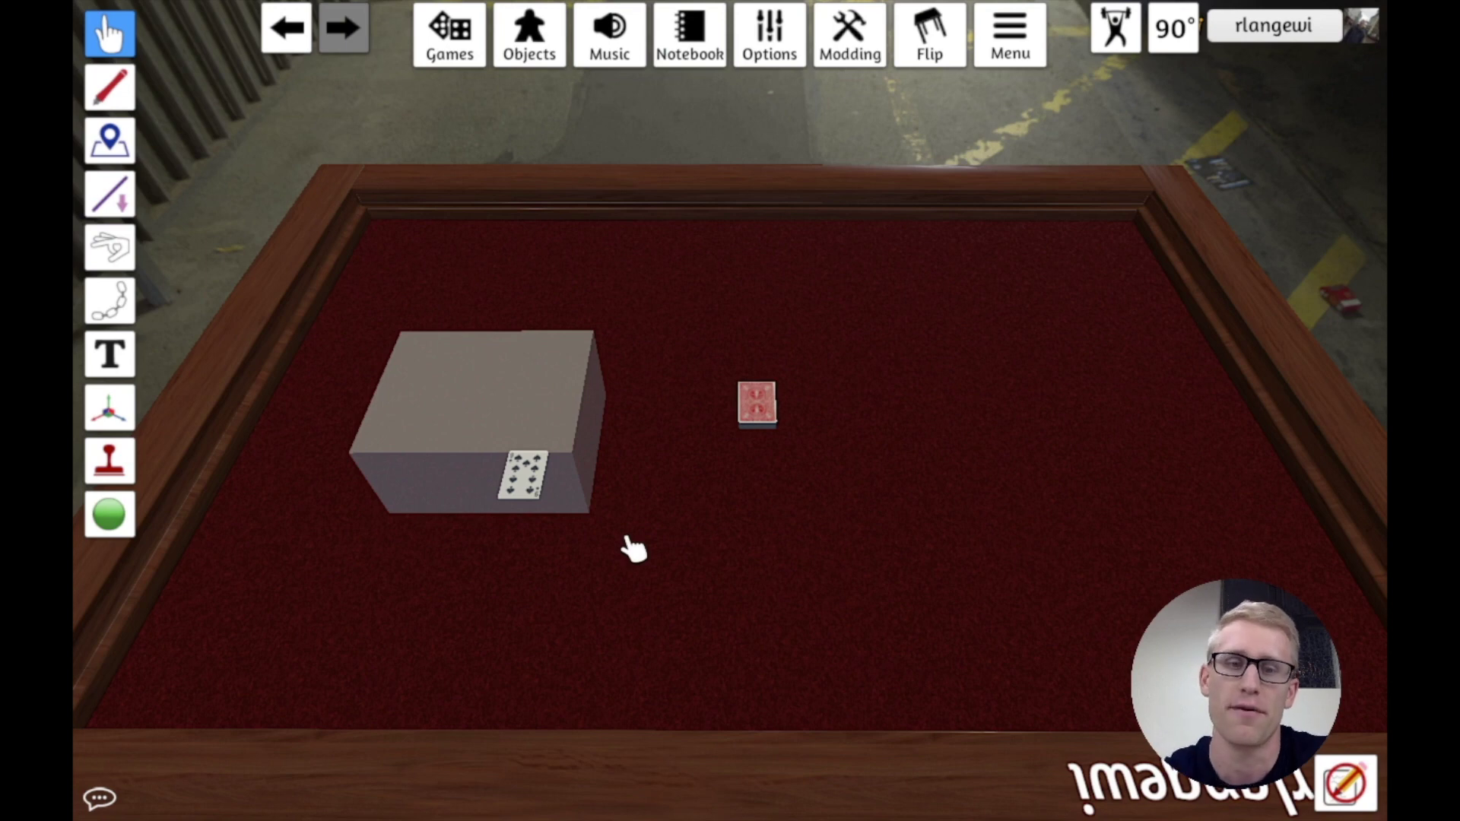
- Move the camera around with WASD to inspect the visible spades card in the hidden zone
key("s")
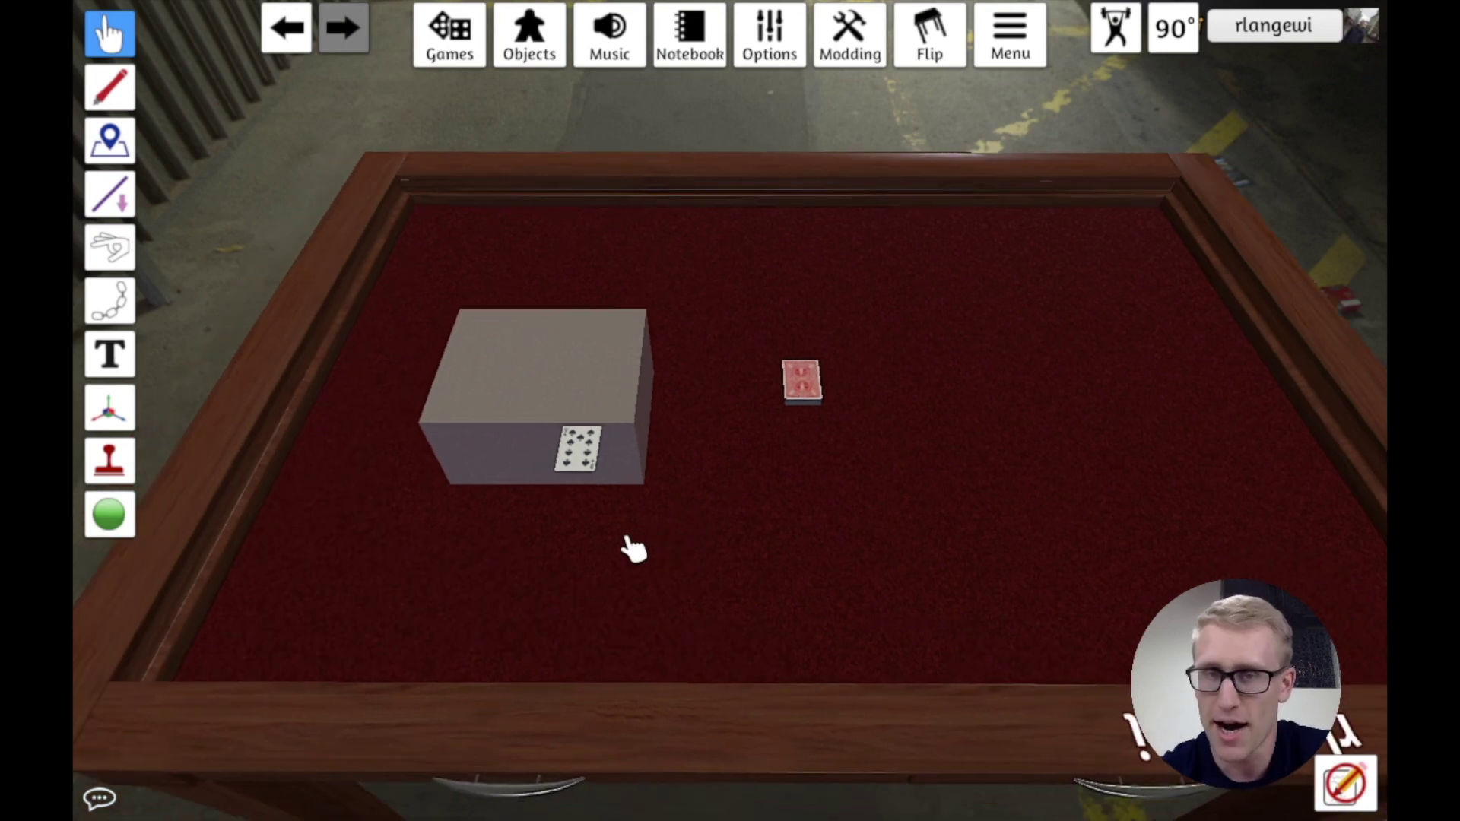
key("w")
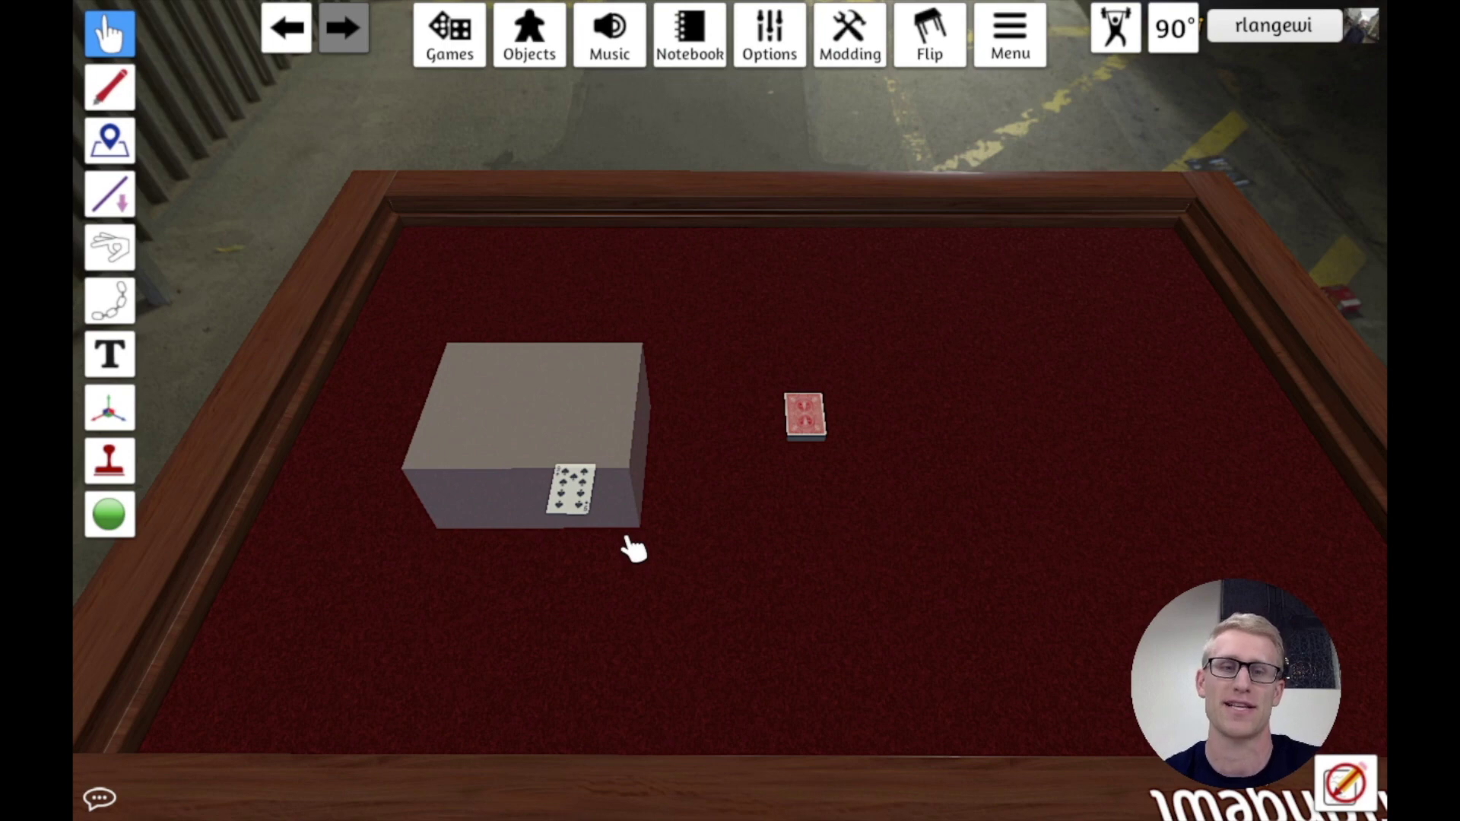
key("s")
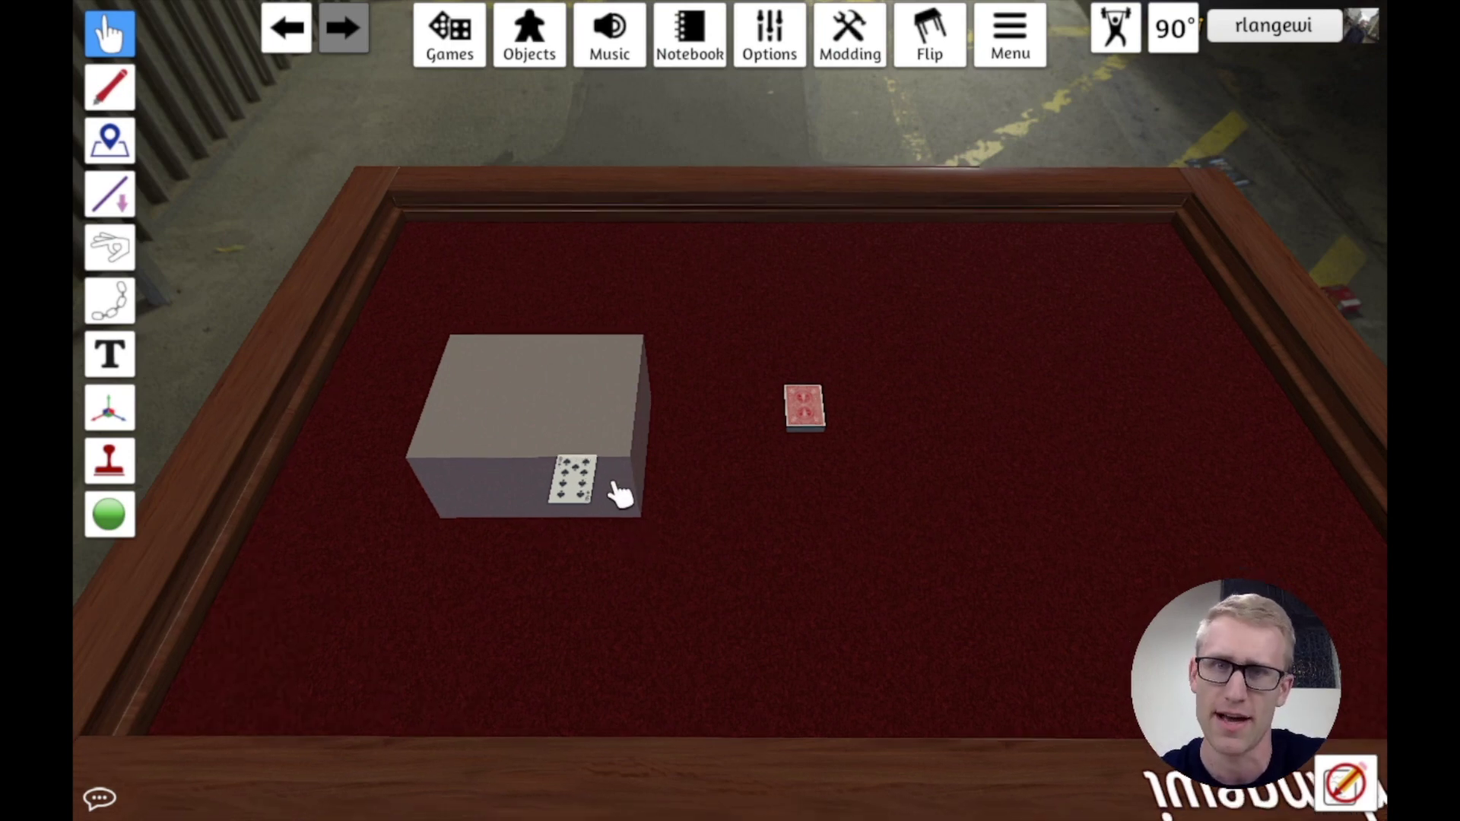
key("a")
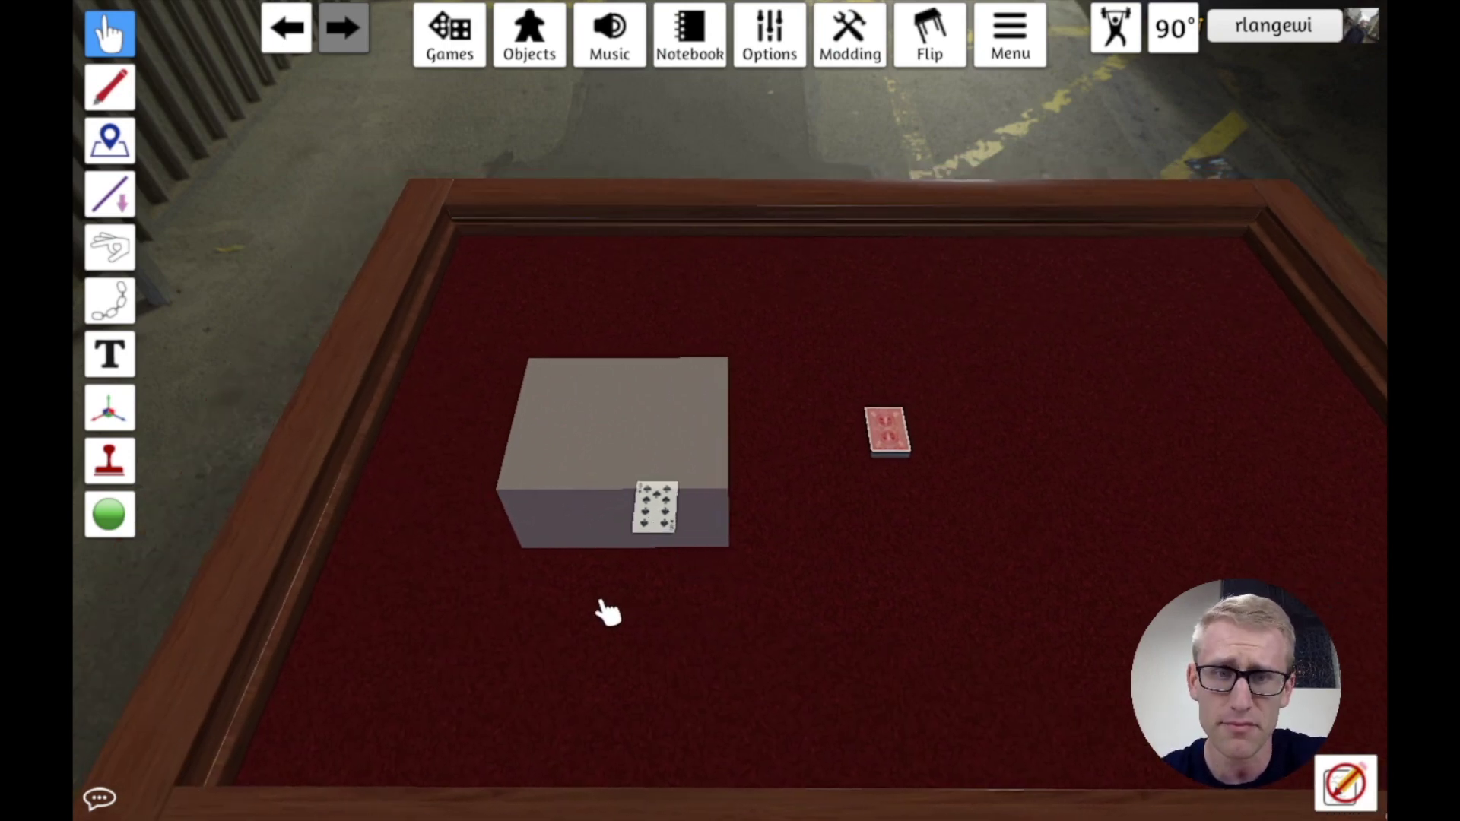
key("d")
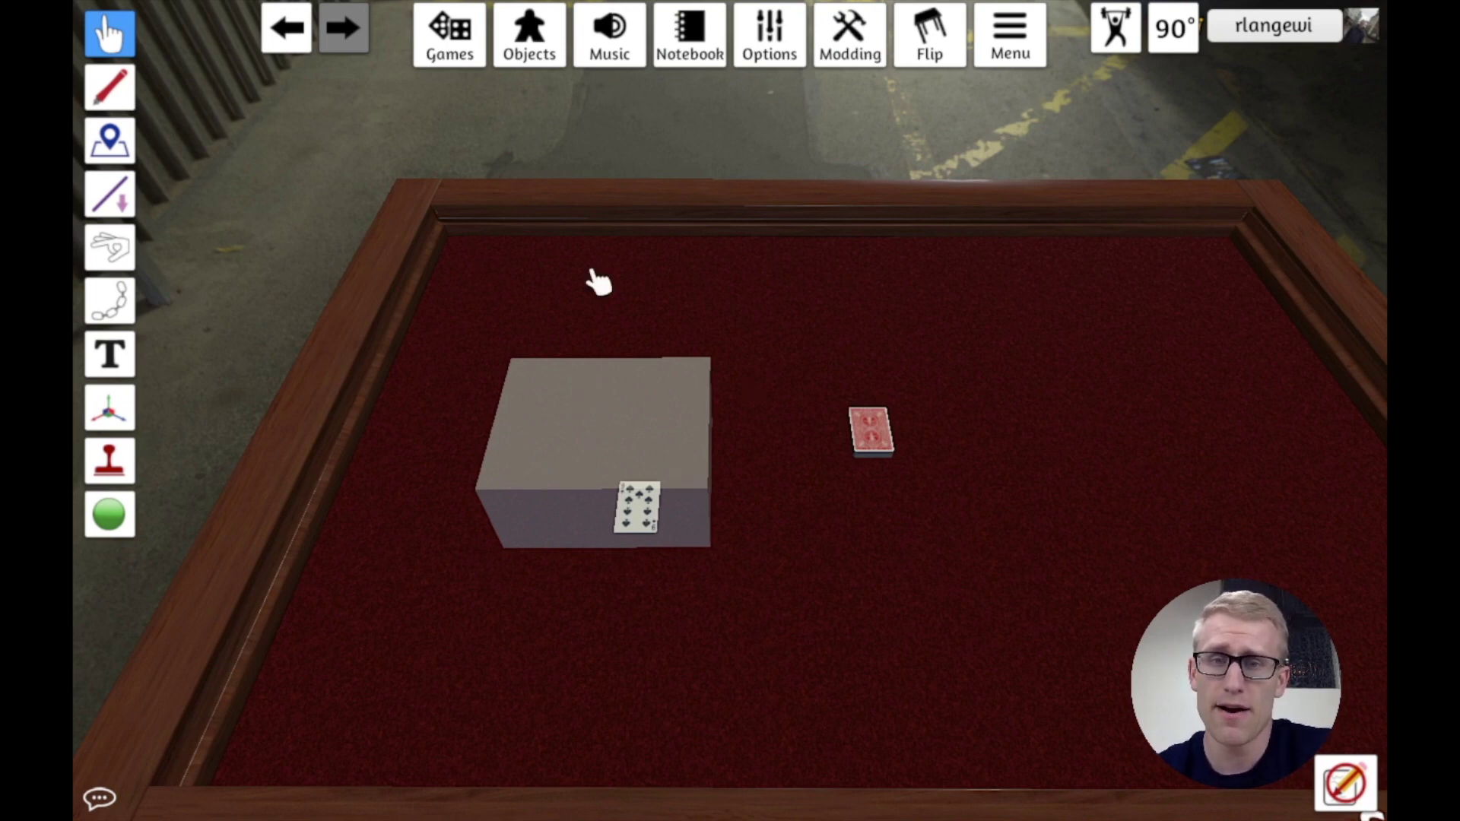
key("w")
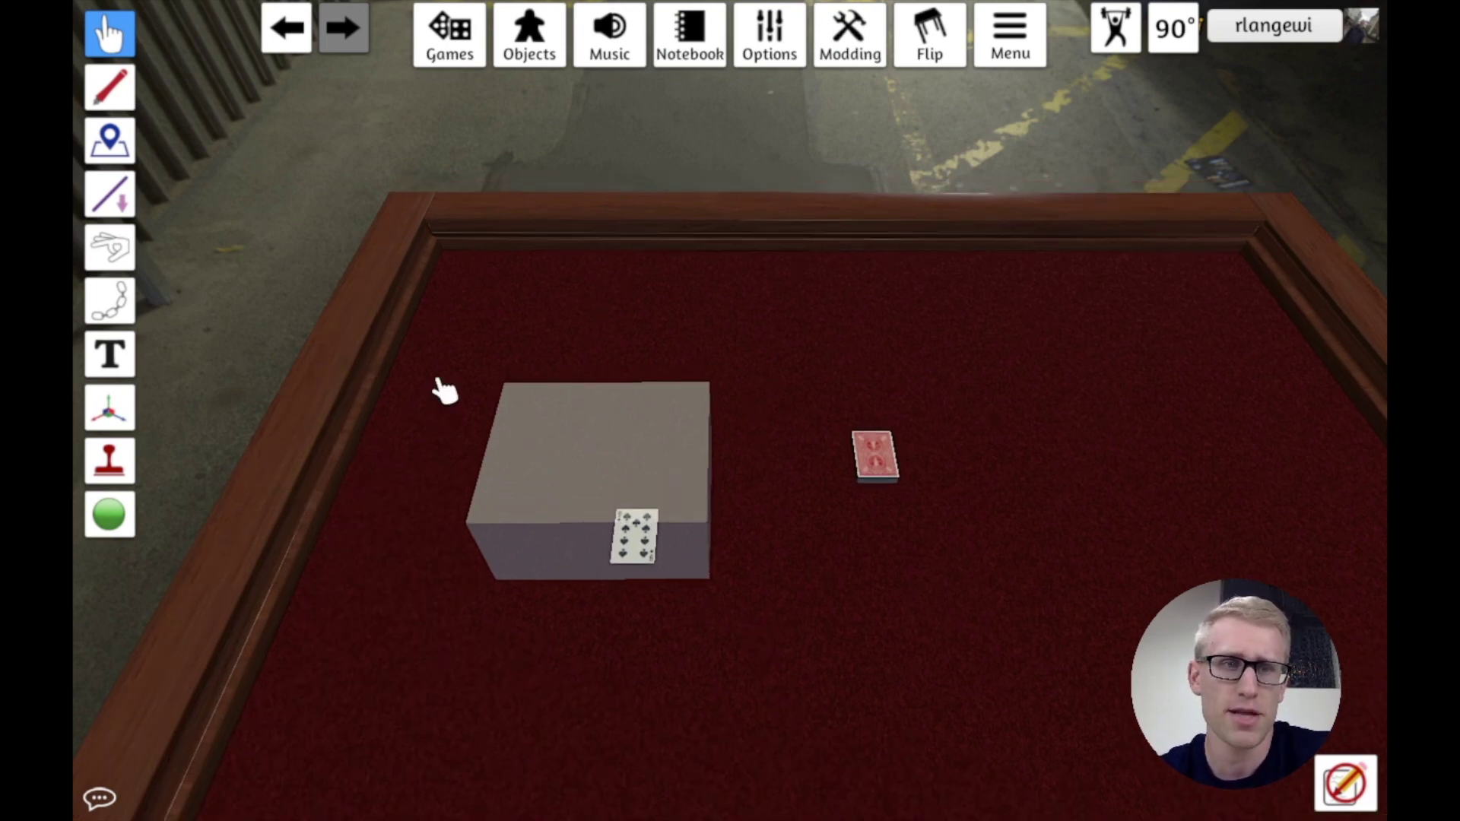
left_click(108, 140)
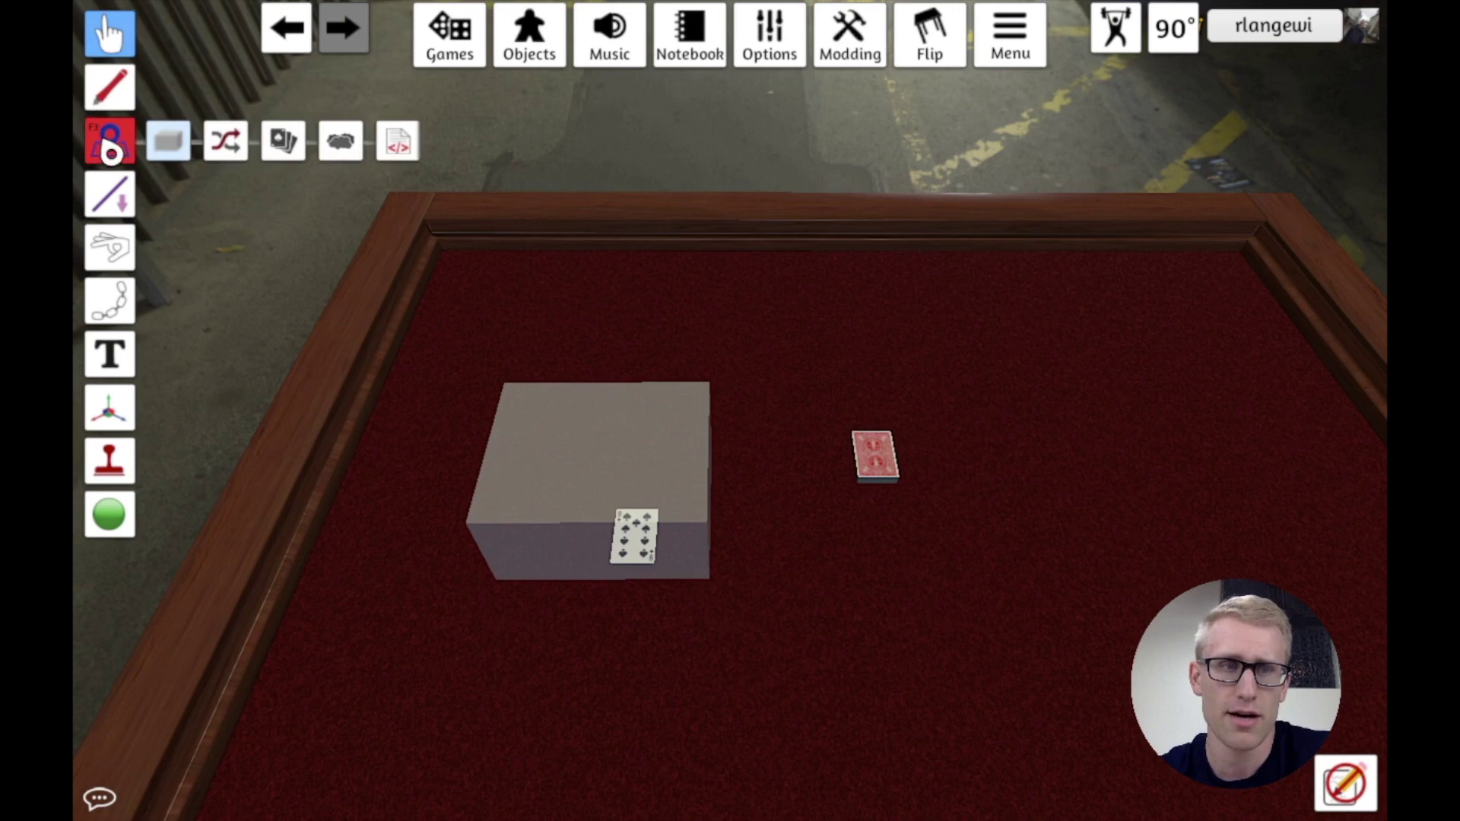
left_click(170, 156)
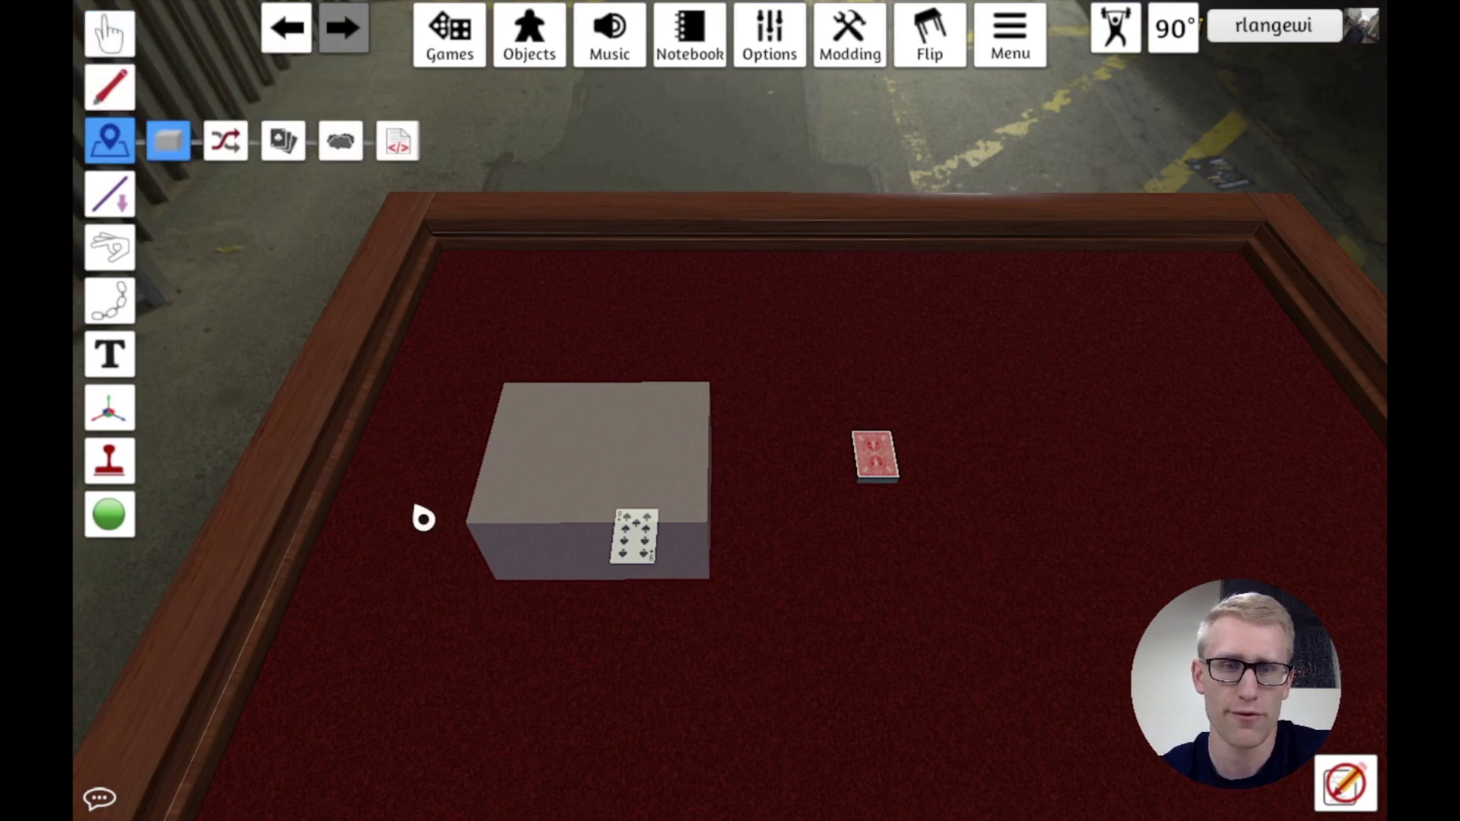
scroll(418, 513, "up", 2)
scroll(423, 518, "up", 2)
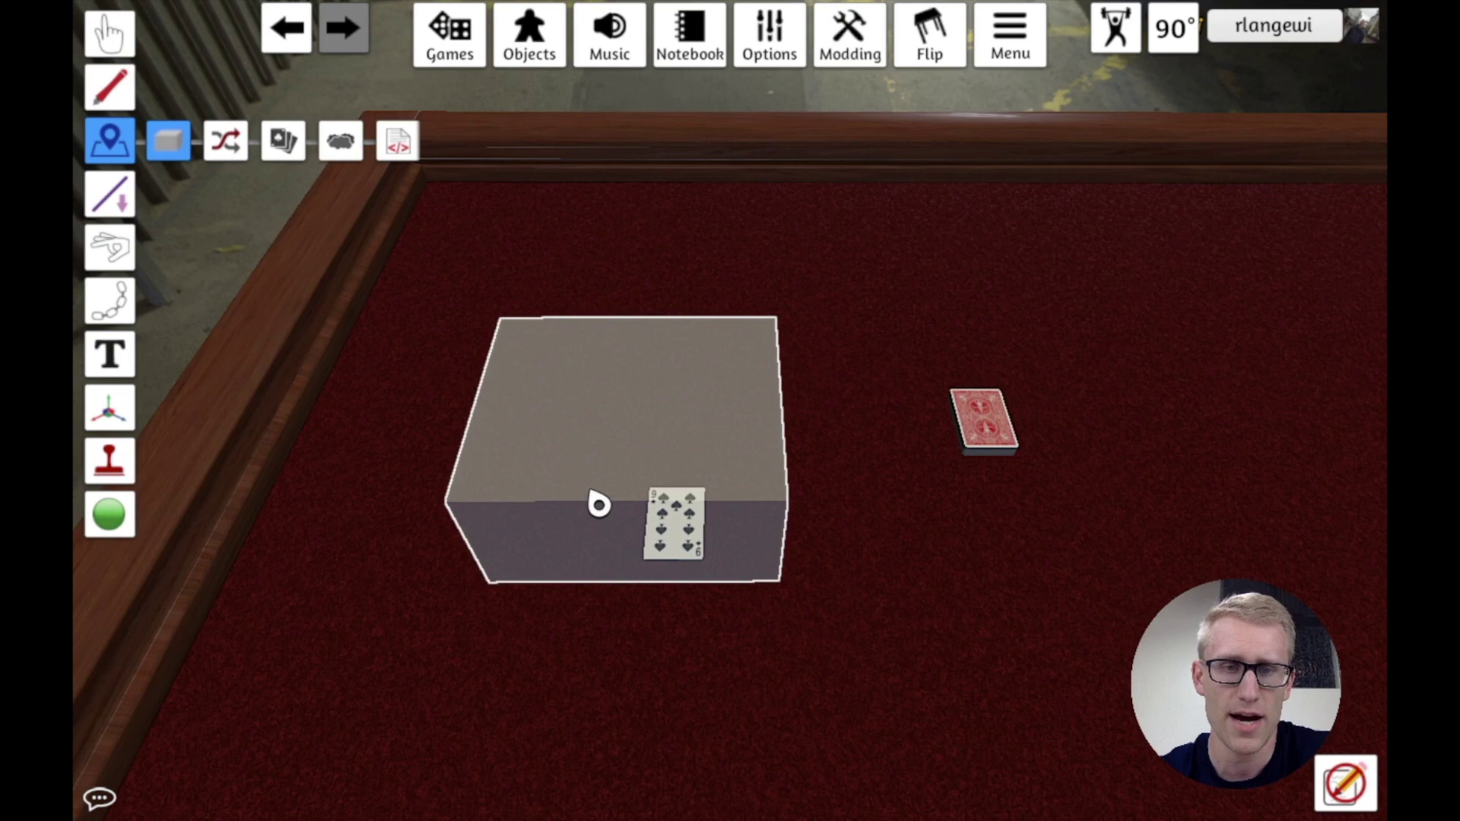
left_click(598, 504)
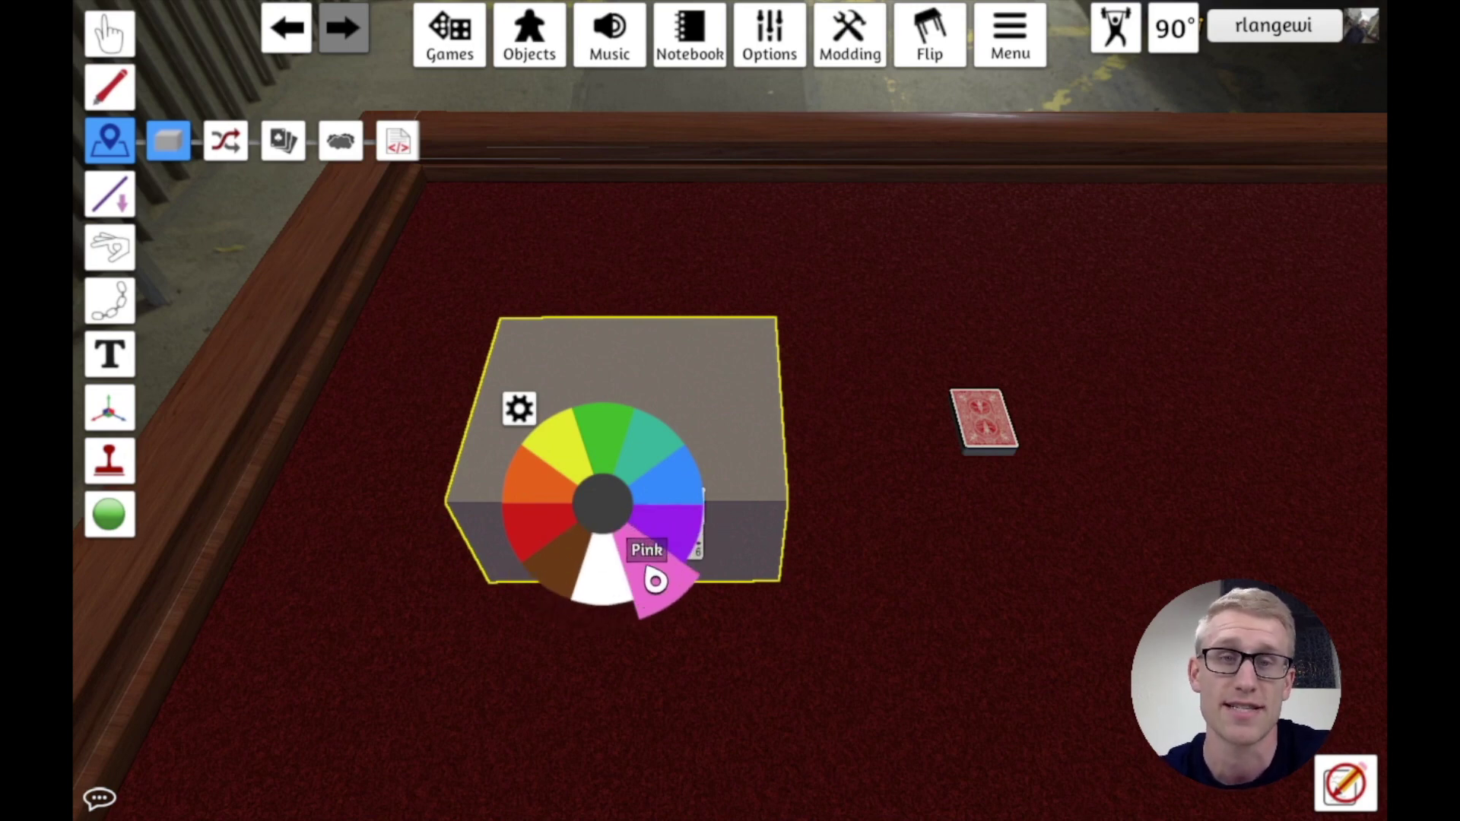
left_click(520, 410)
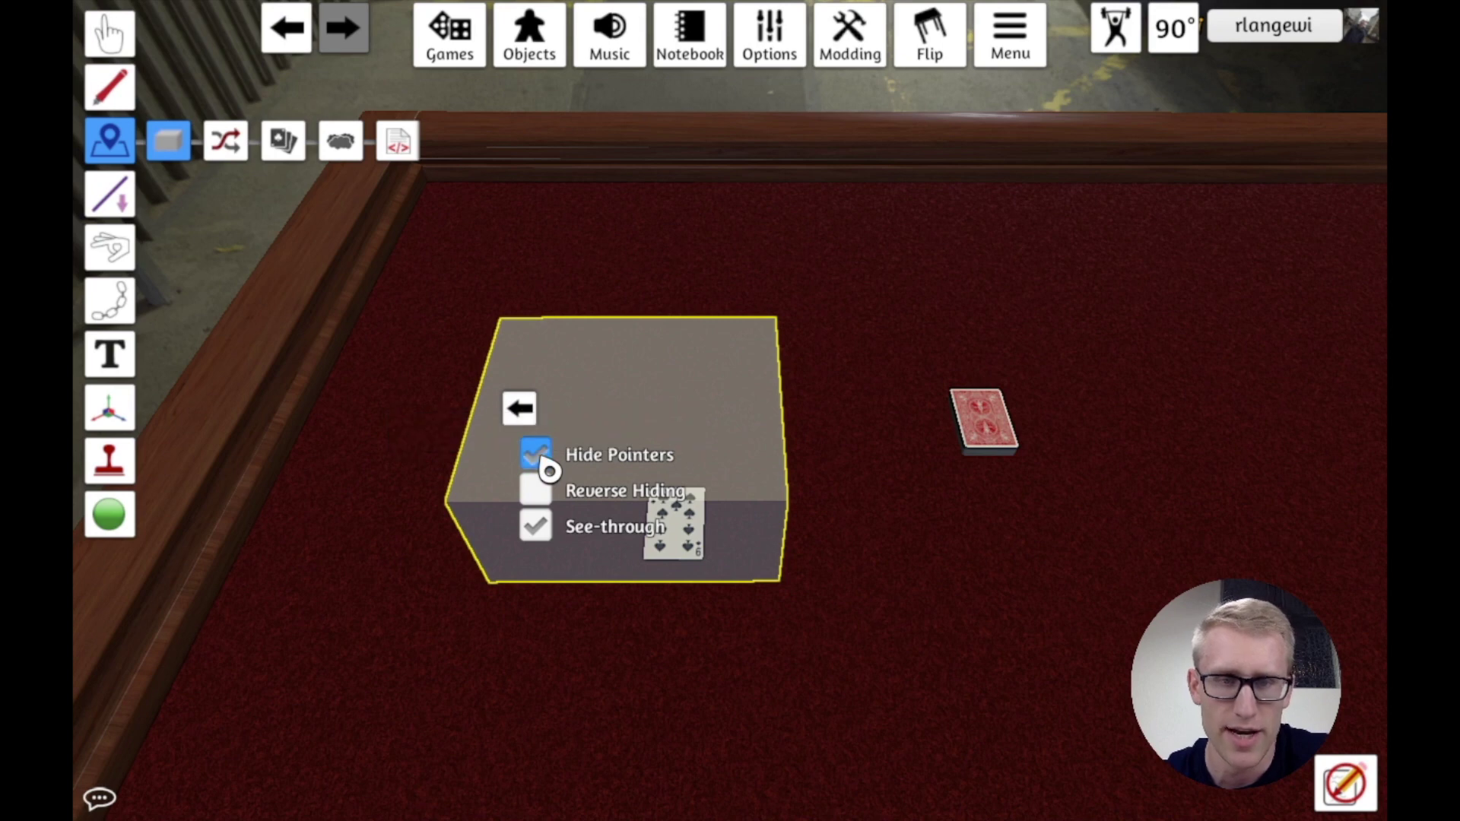
left_click(519, 410)
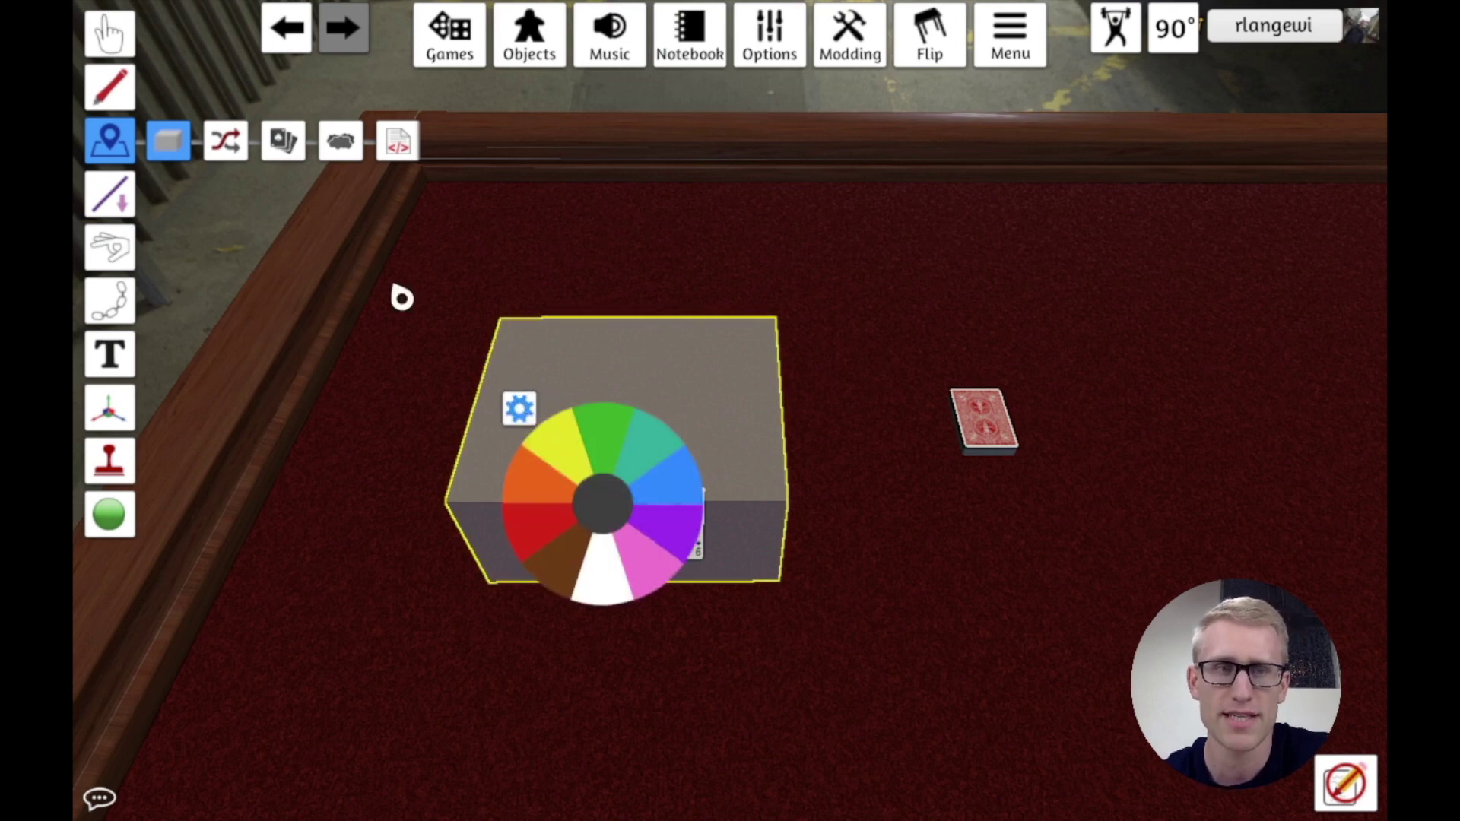
left_click(110, 34)
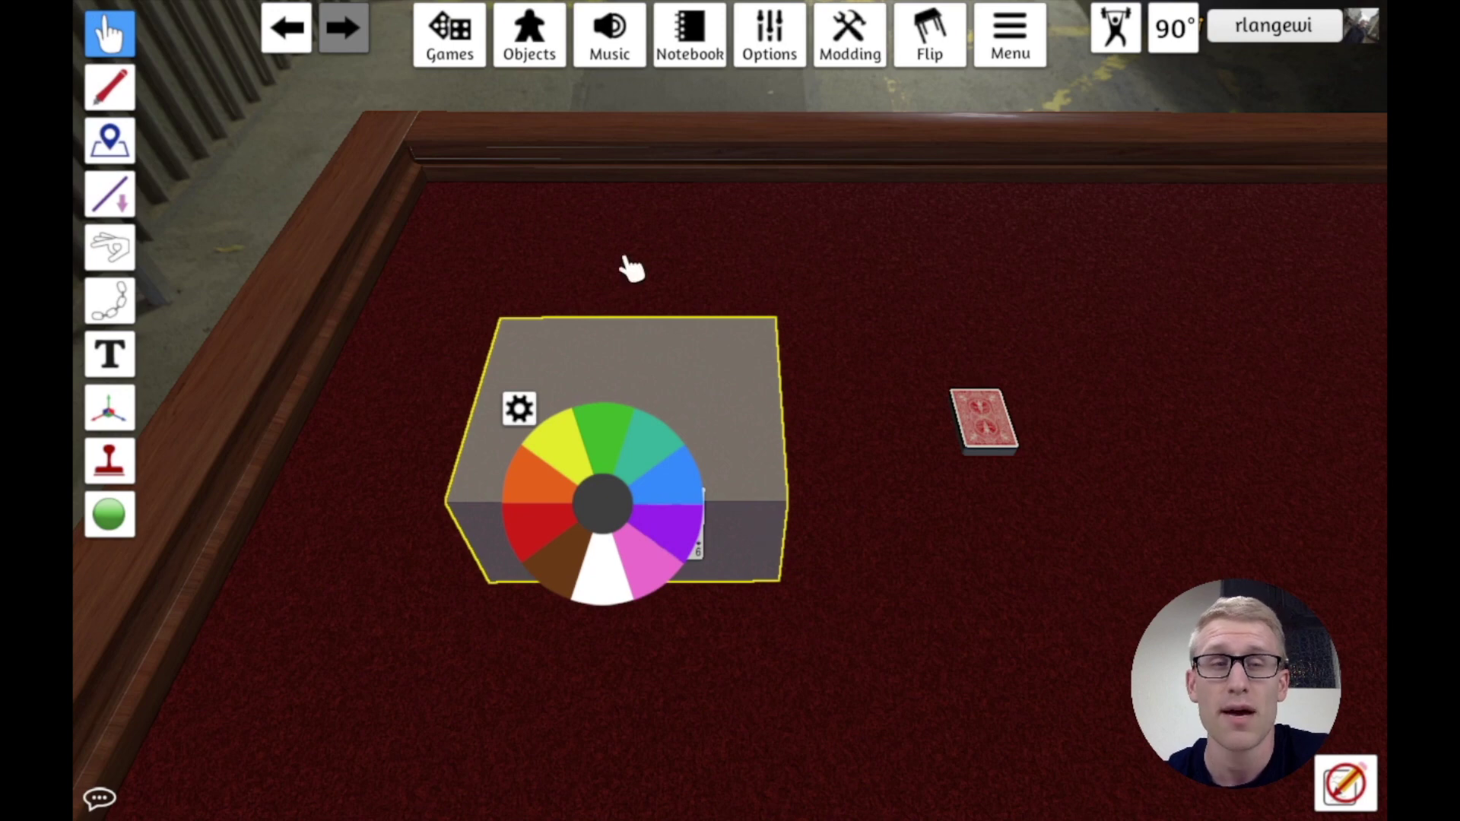
left_click(109, 141)
left_click(186, 151)
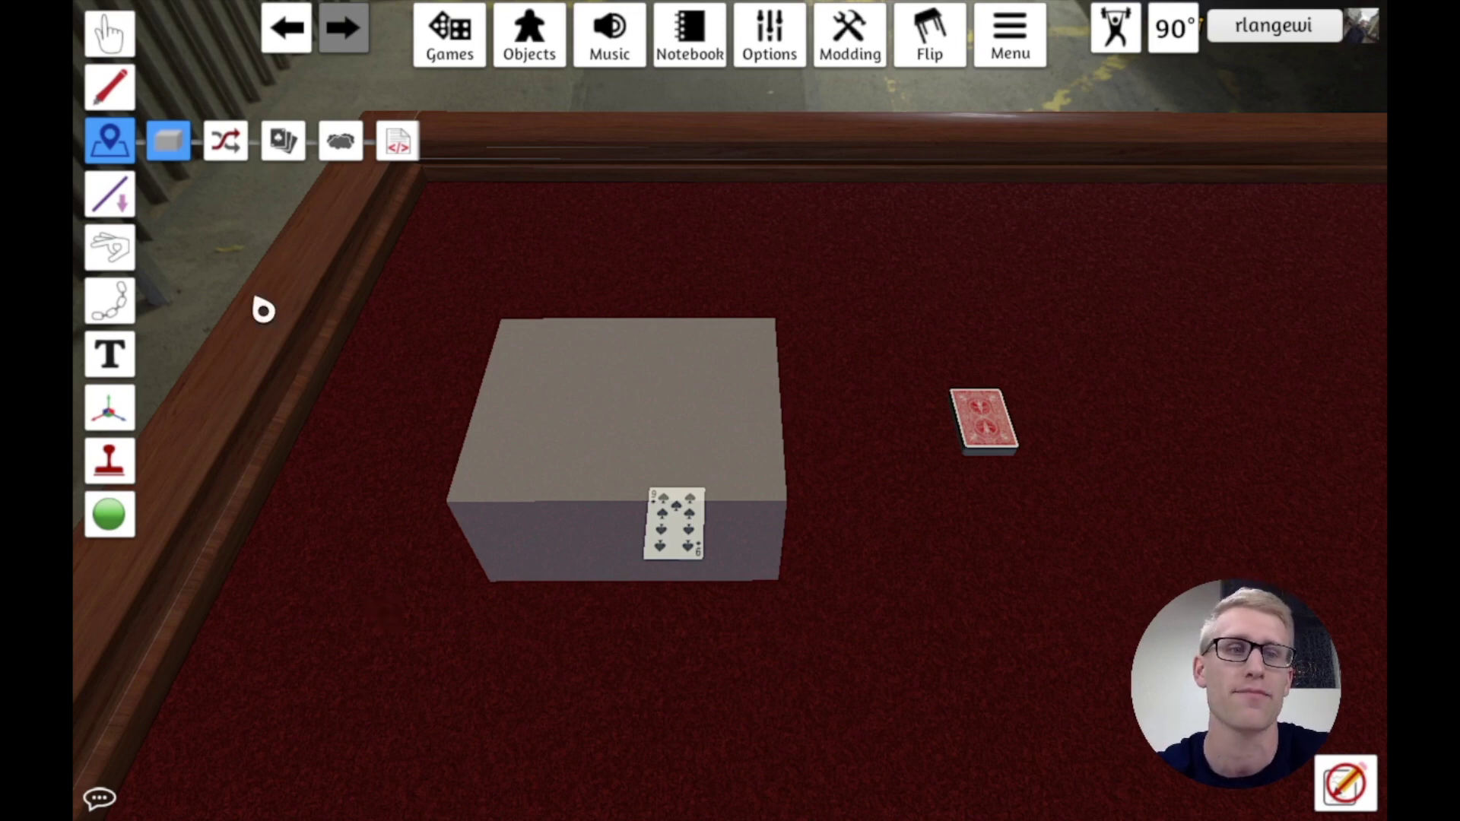
- Delete the old hidden zone, draw a larger one over the spades card, and show its hiding options
left_click(580, 464)
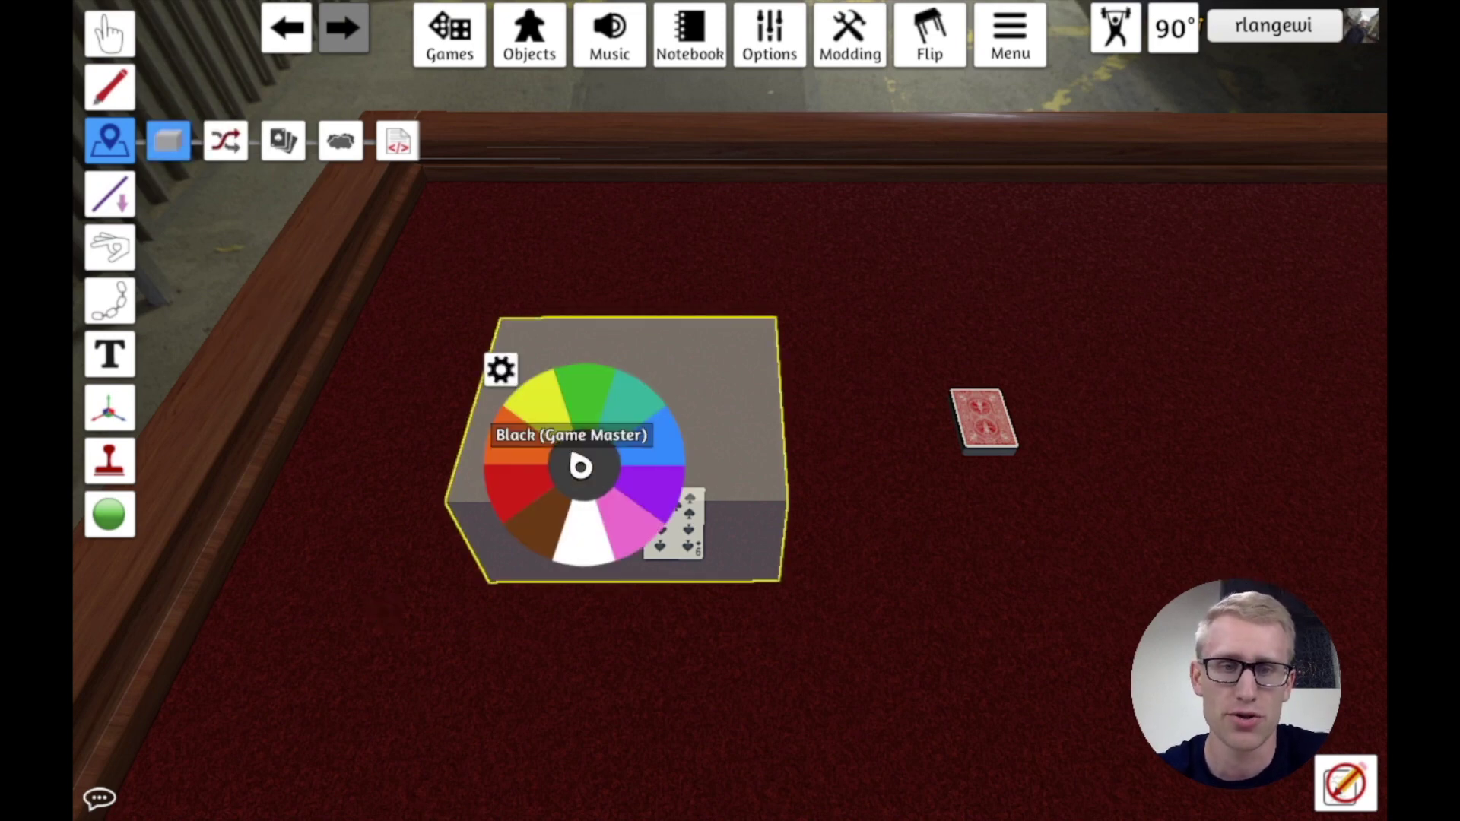
key("Delete")
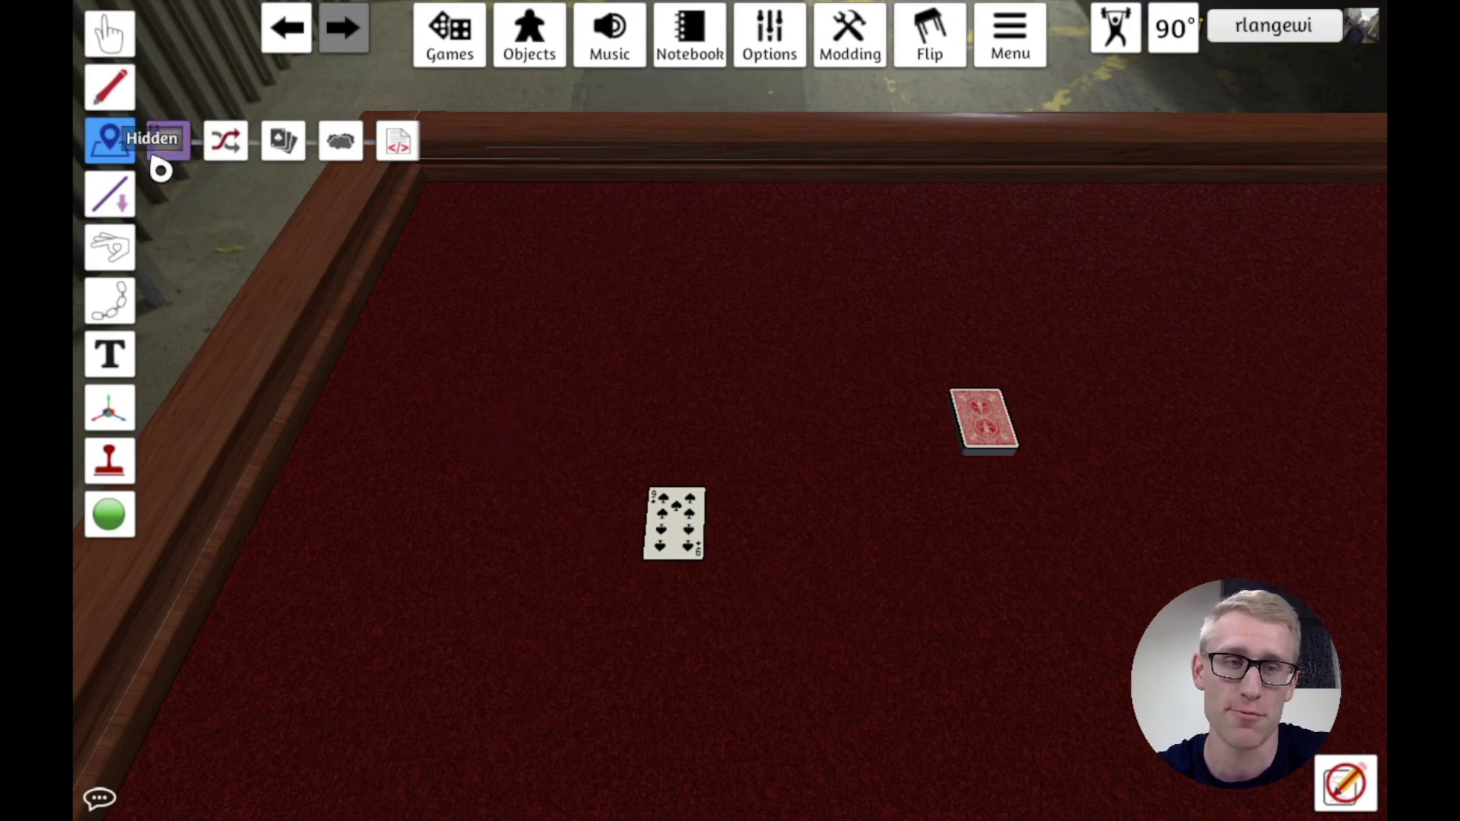
left_click_drag(482, 430, 812, 622)
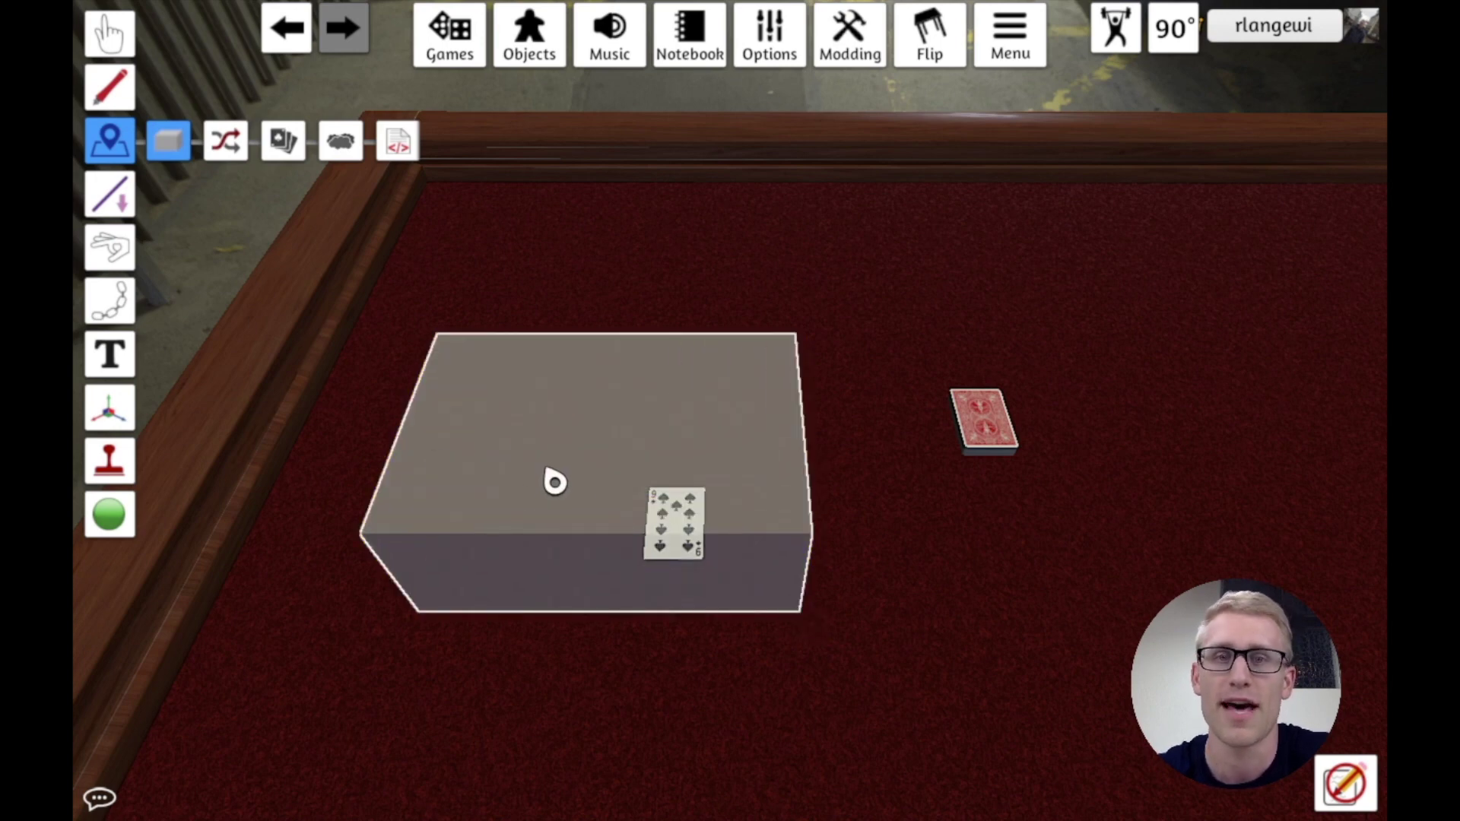
left_click(542, 466)
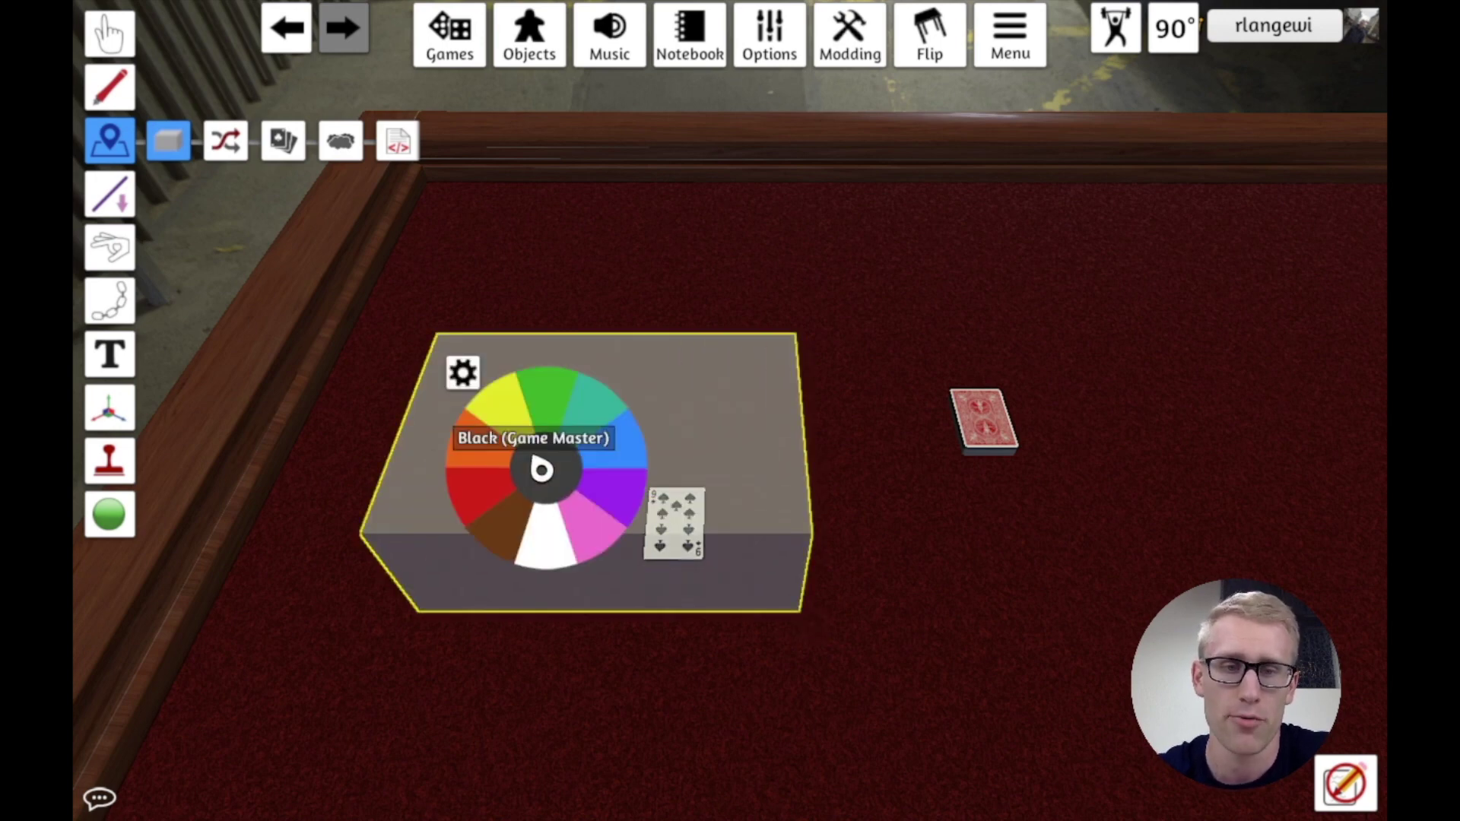
left_click(467, 372)
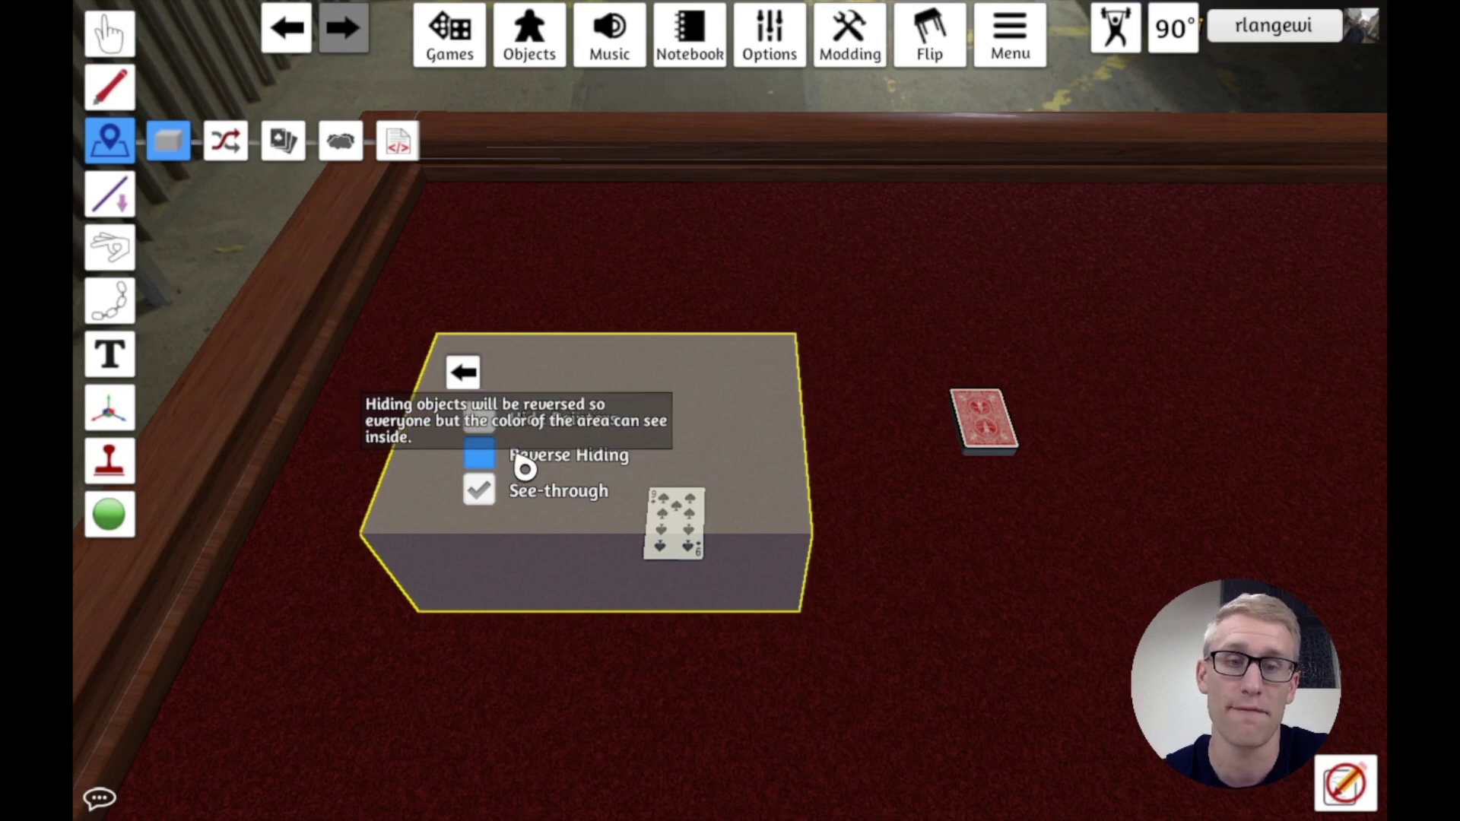
- Tick Reverse Hiding on the zone and sit as the Red player
left_click(488, 464)
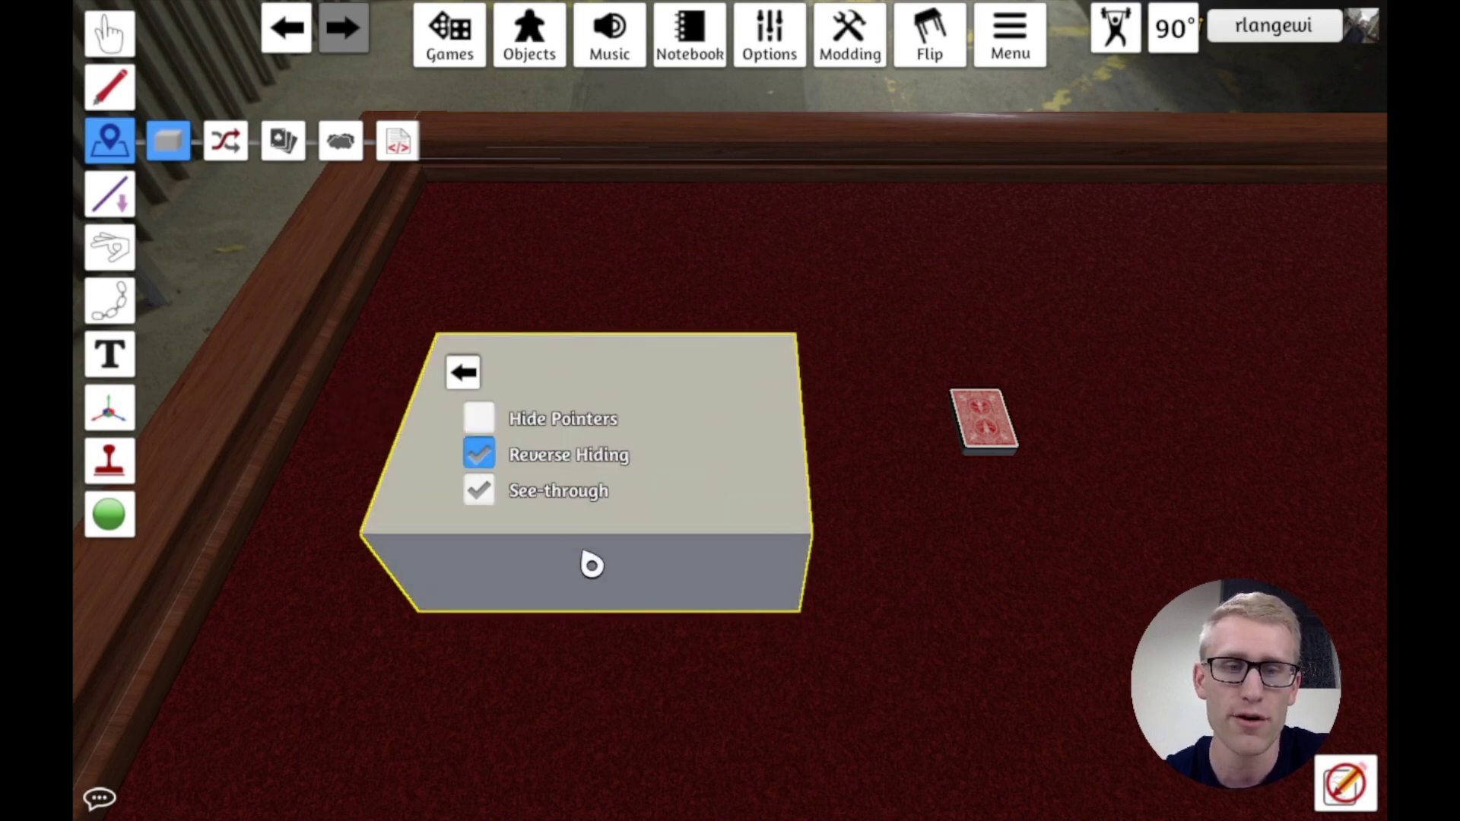
left_click(109, 29)
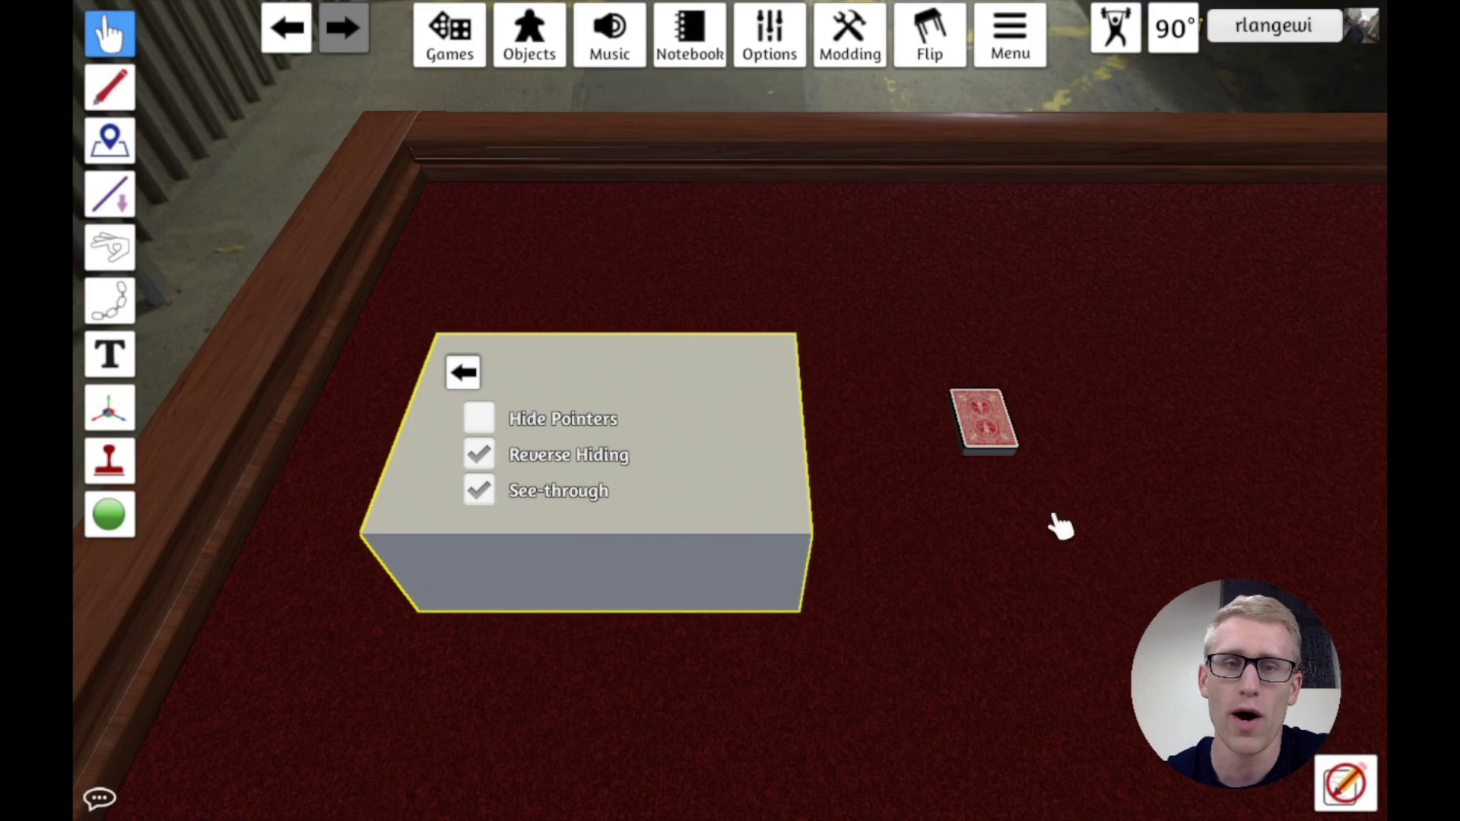
left_click(1264, 33)
left_click(1267, 55)
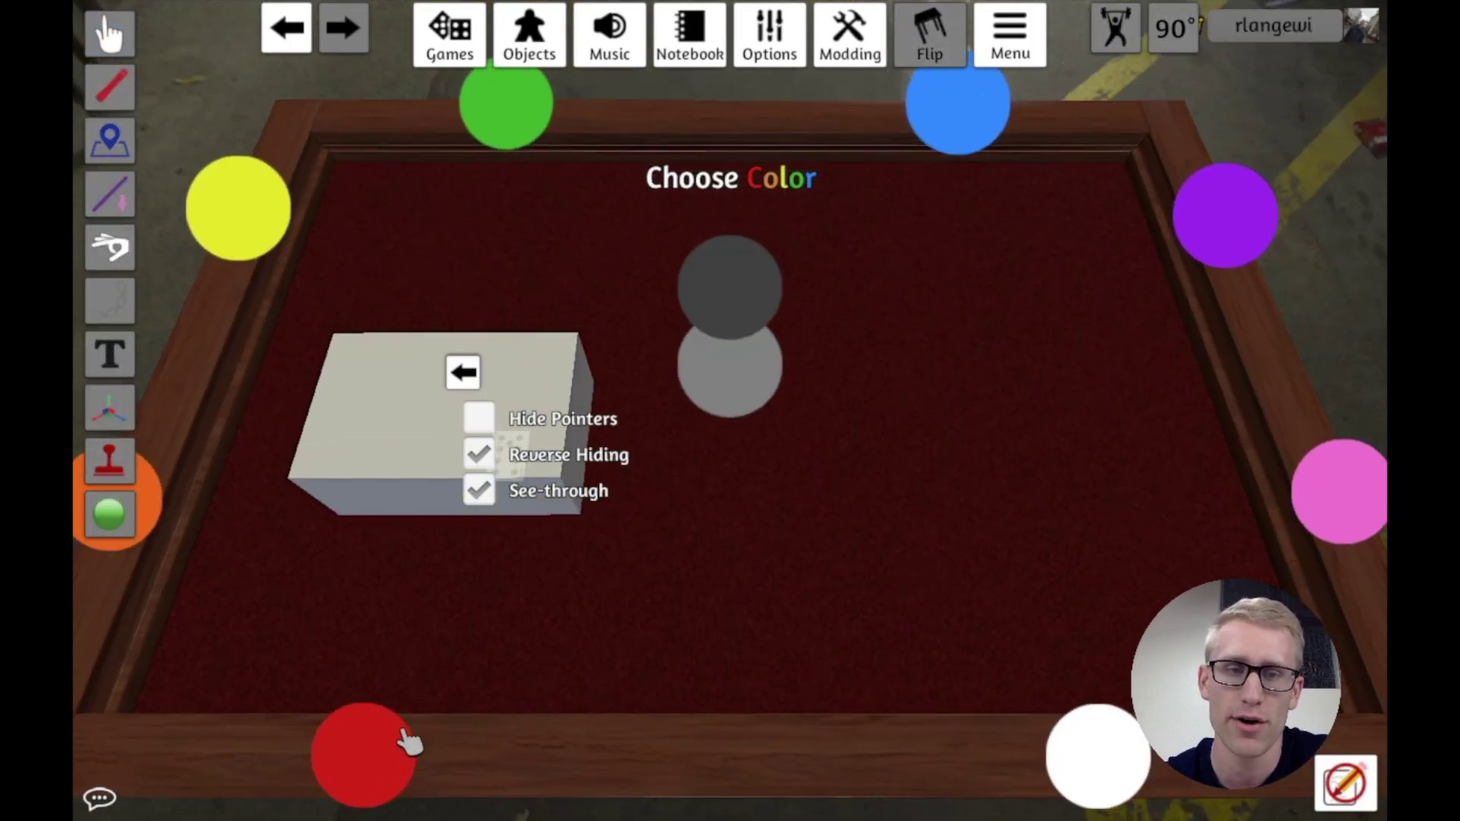
left_click(368, 760)
- As Red, nudge the card slightly right inside the zone, then bring up the seat colour chooser
scroll(548, 665, "up", 3)
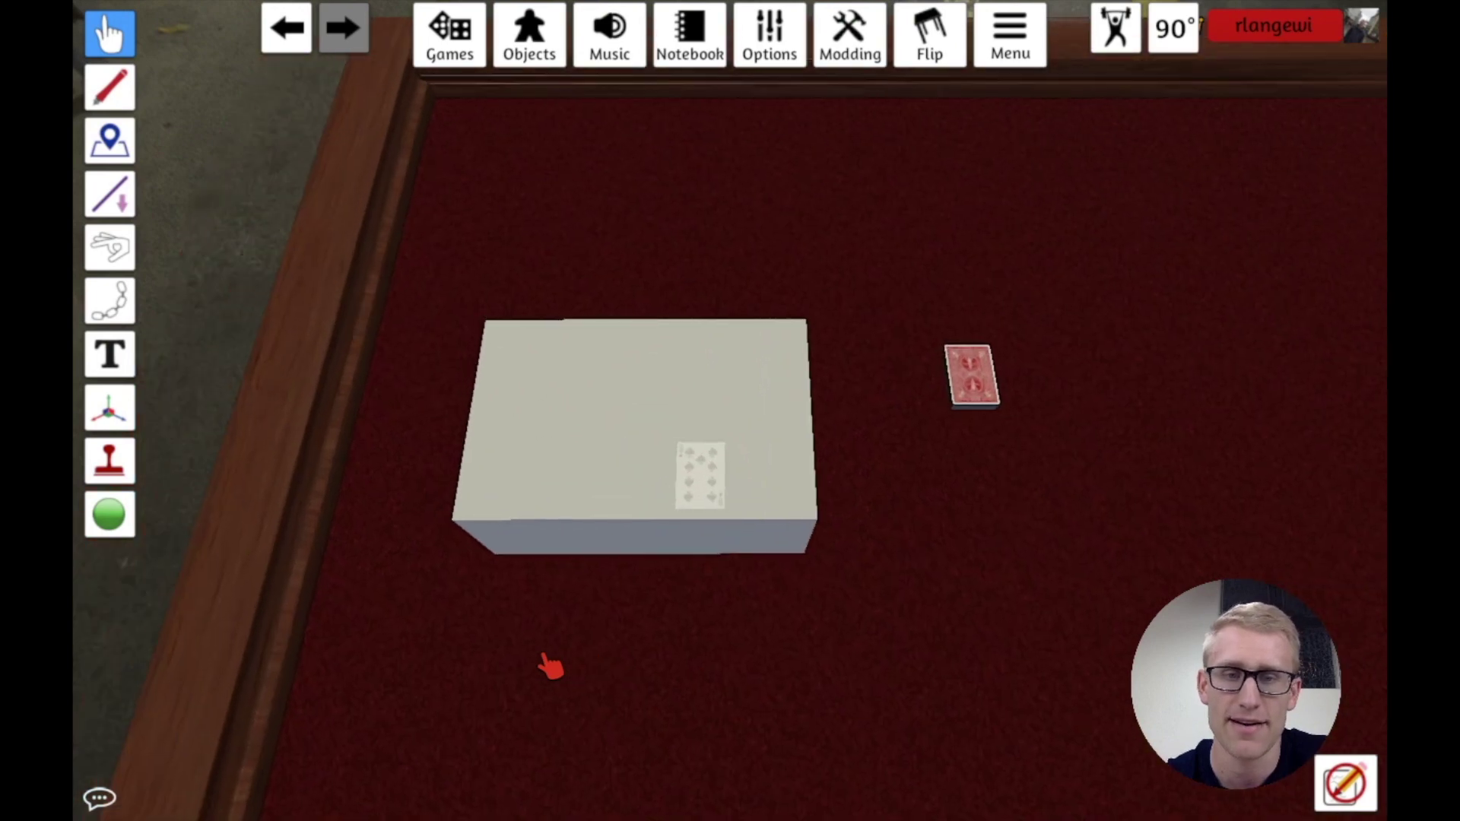
scroll(758, 532, "up", 3)
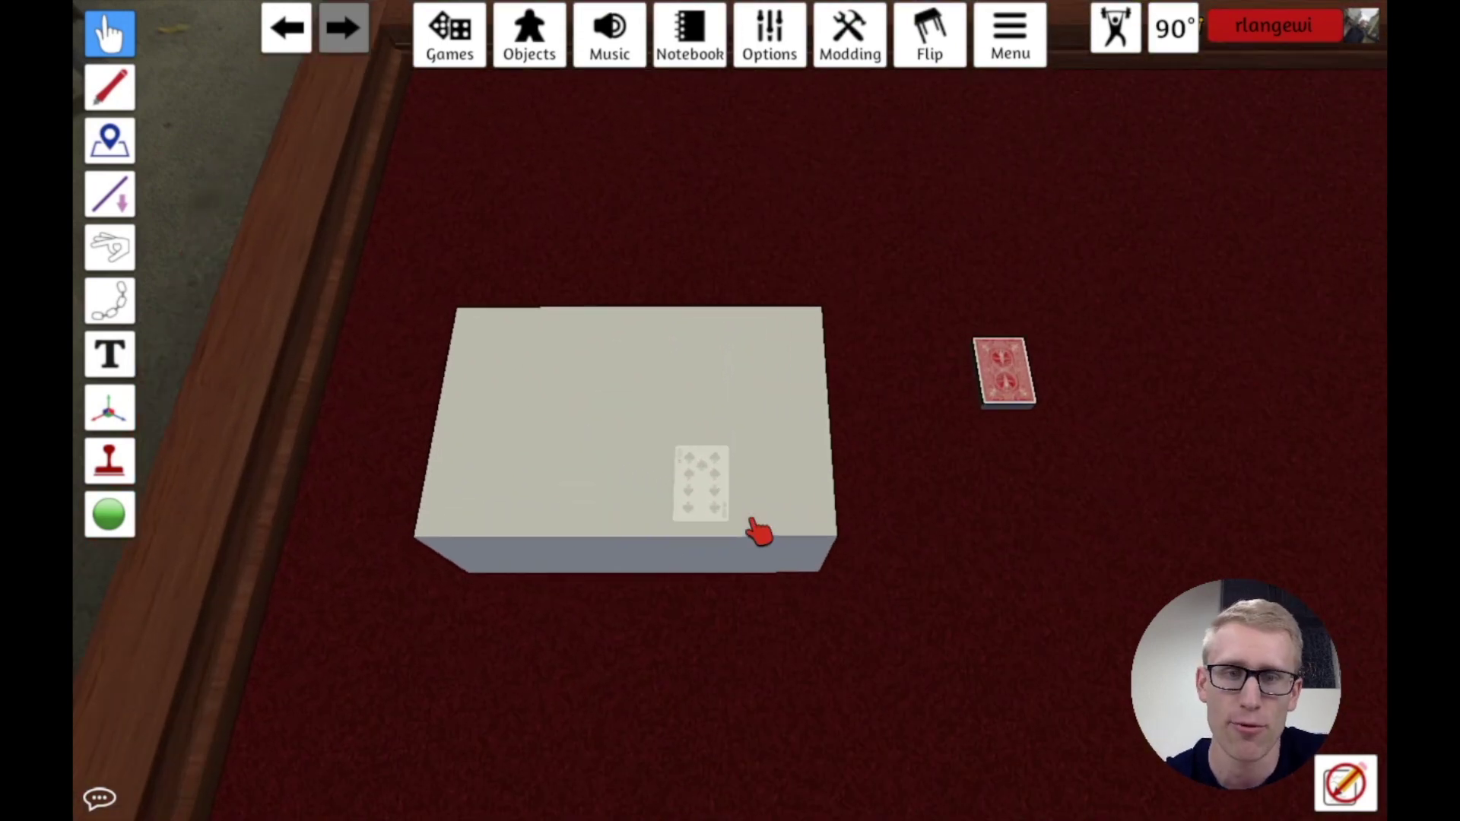
left_click_drag(684, 578, 705, 557)
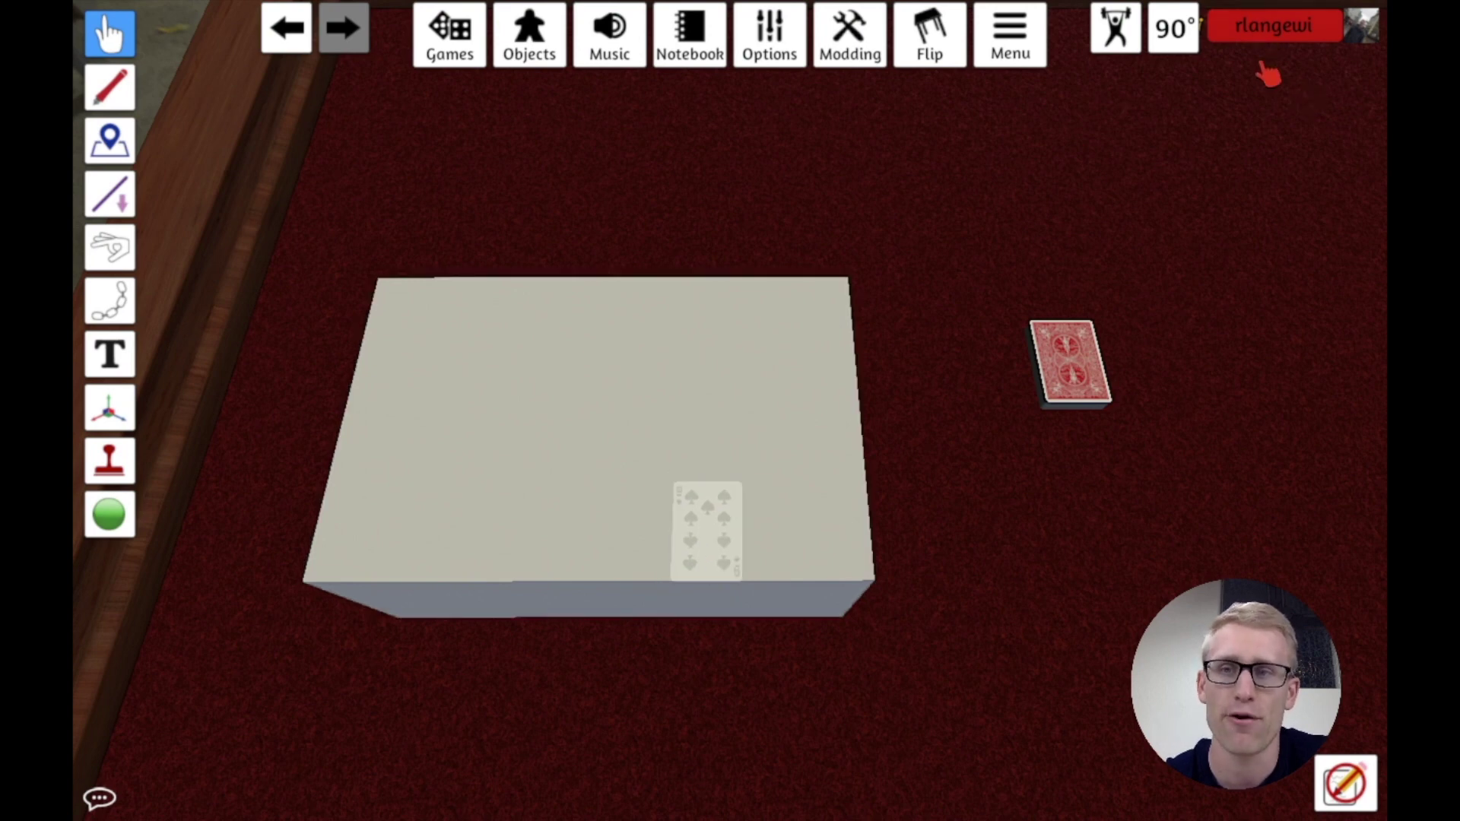
left_click(1265, 35)
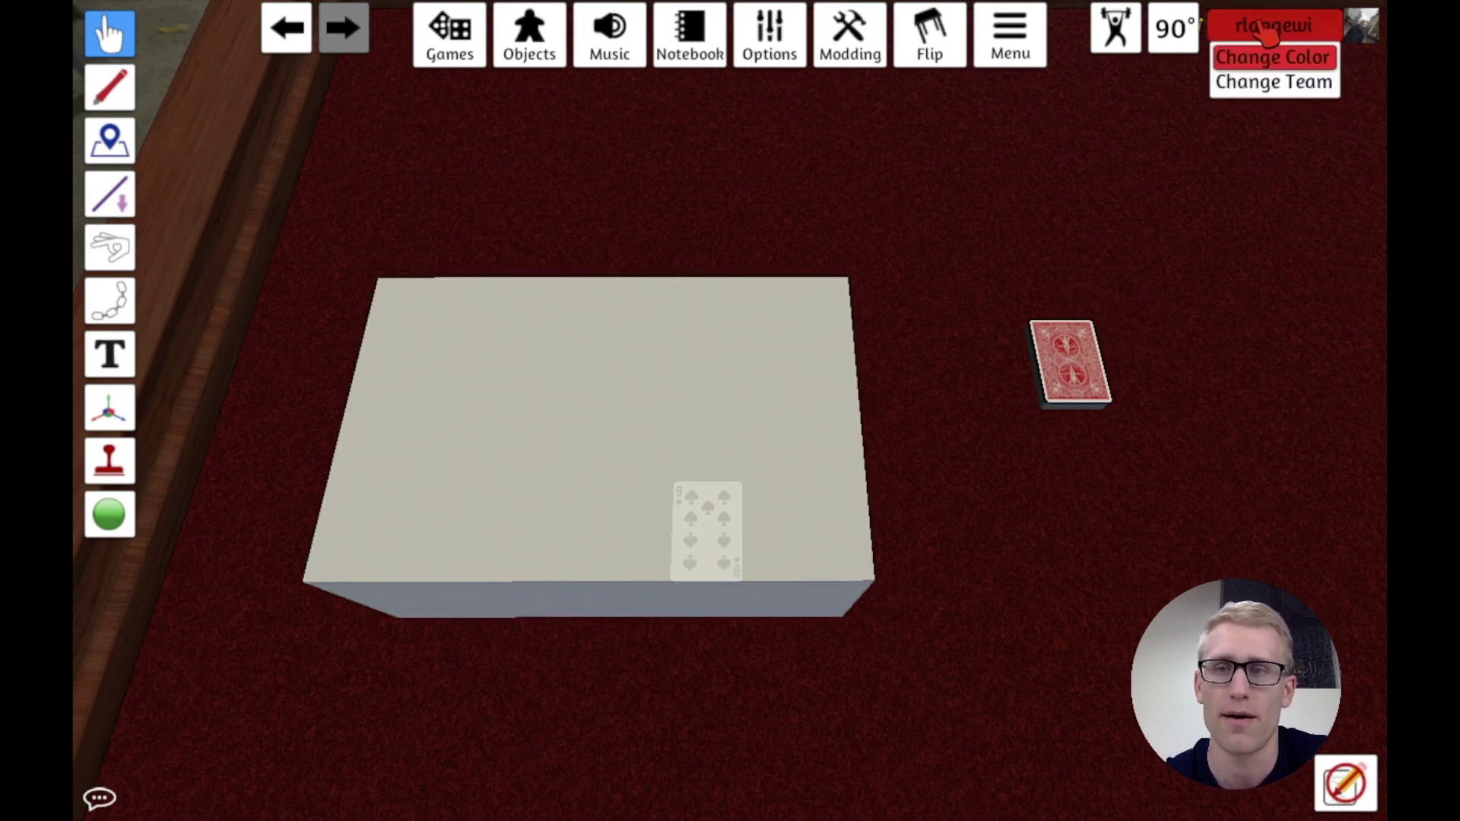
left_click(1265, 60)
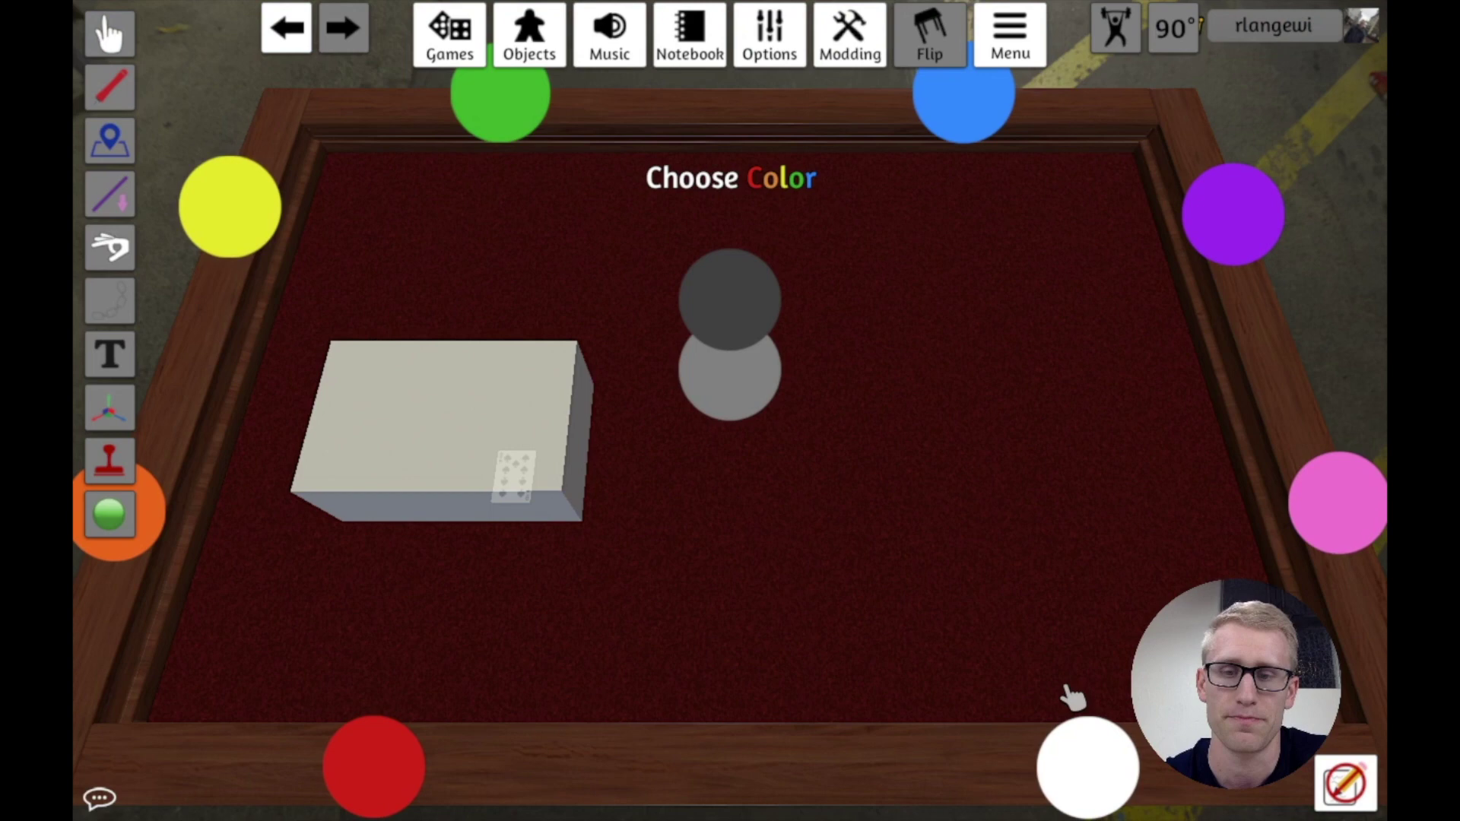
- Return to the White seat and select the Hidden zone tool
left_click(1078, 774)
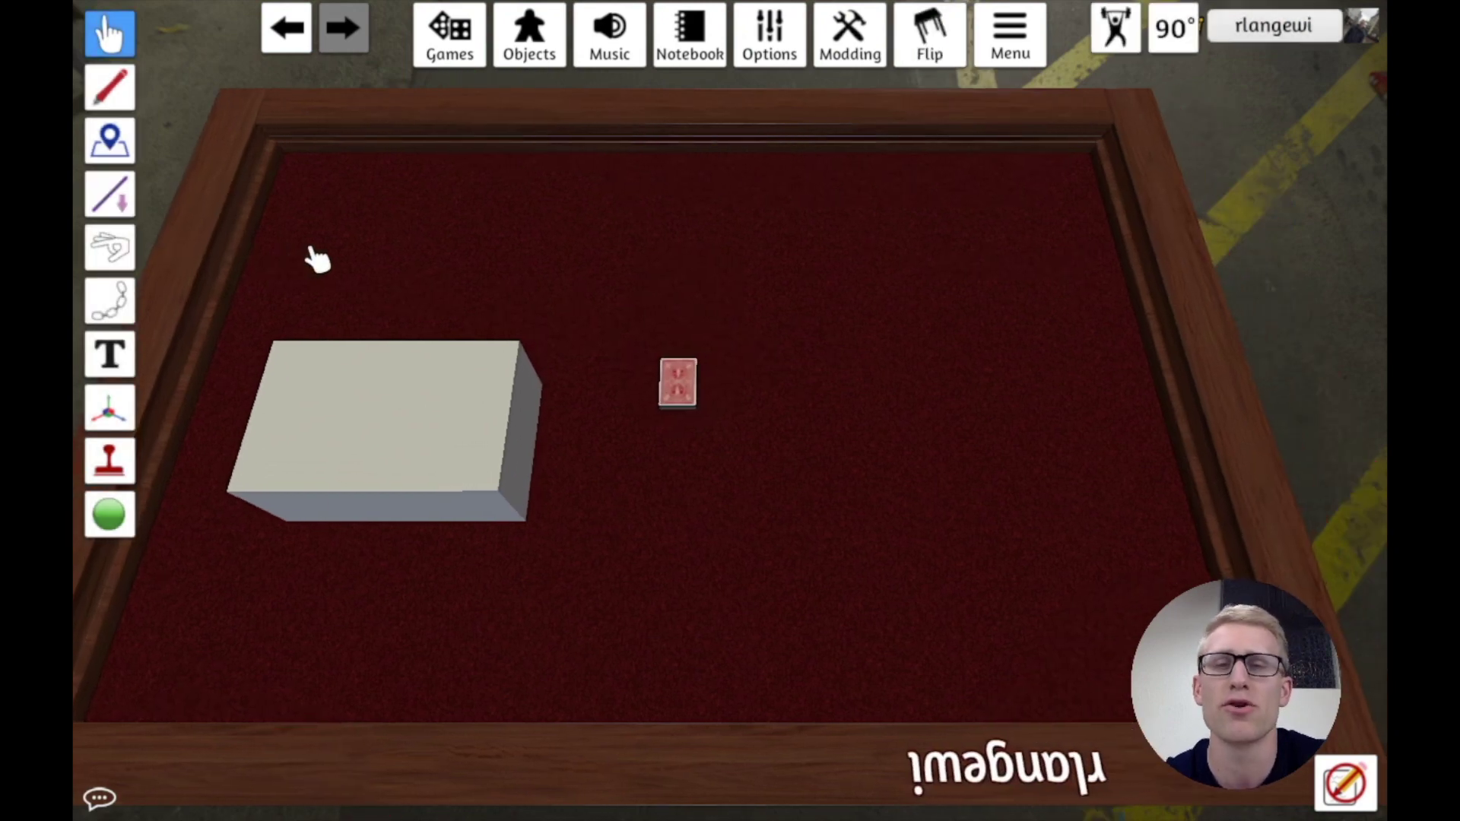
left_click(110, 141)
left_click(167, 144)
- Set the zone's options to Reverse Hiding off and See-through on
scroll(326, 498, "up", 5)
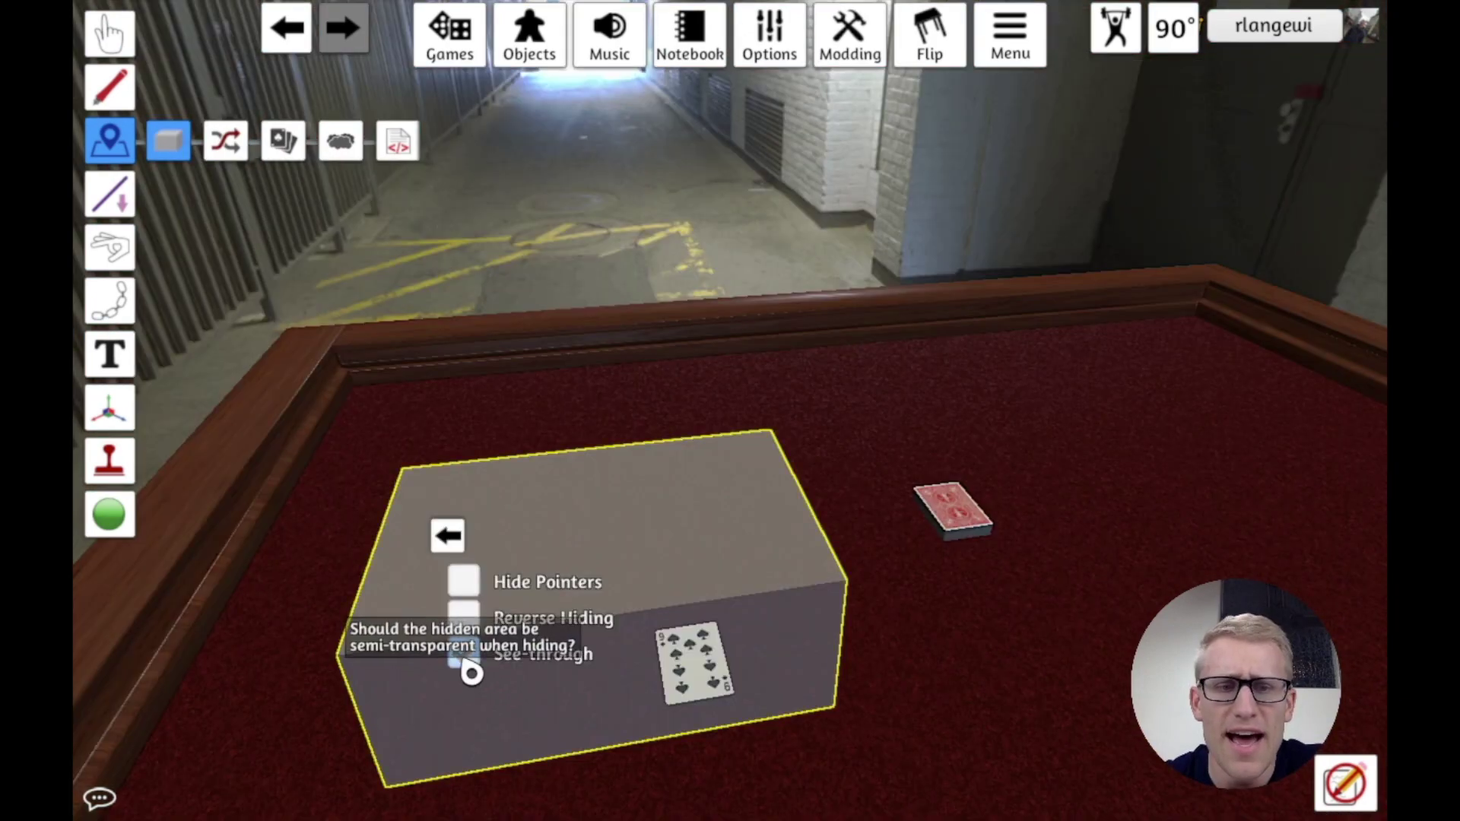
left_click(464, 657)
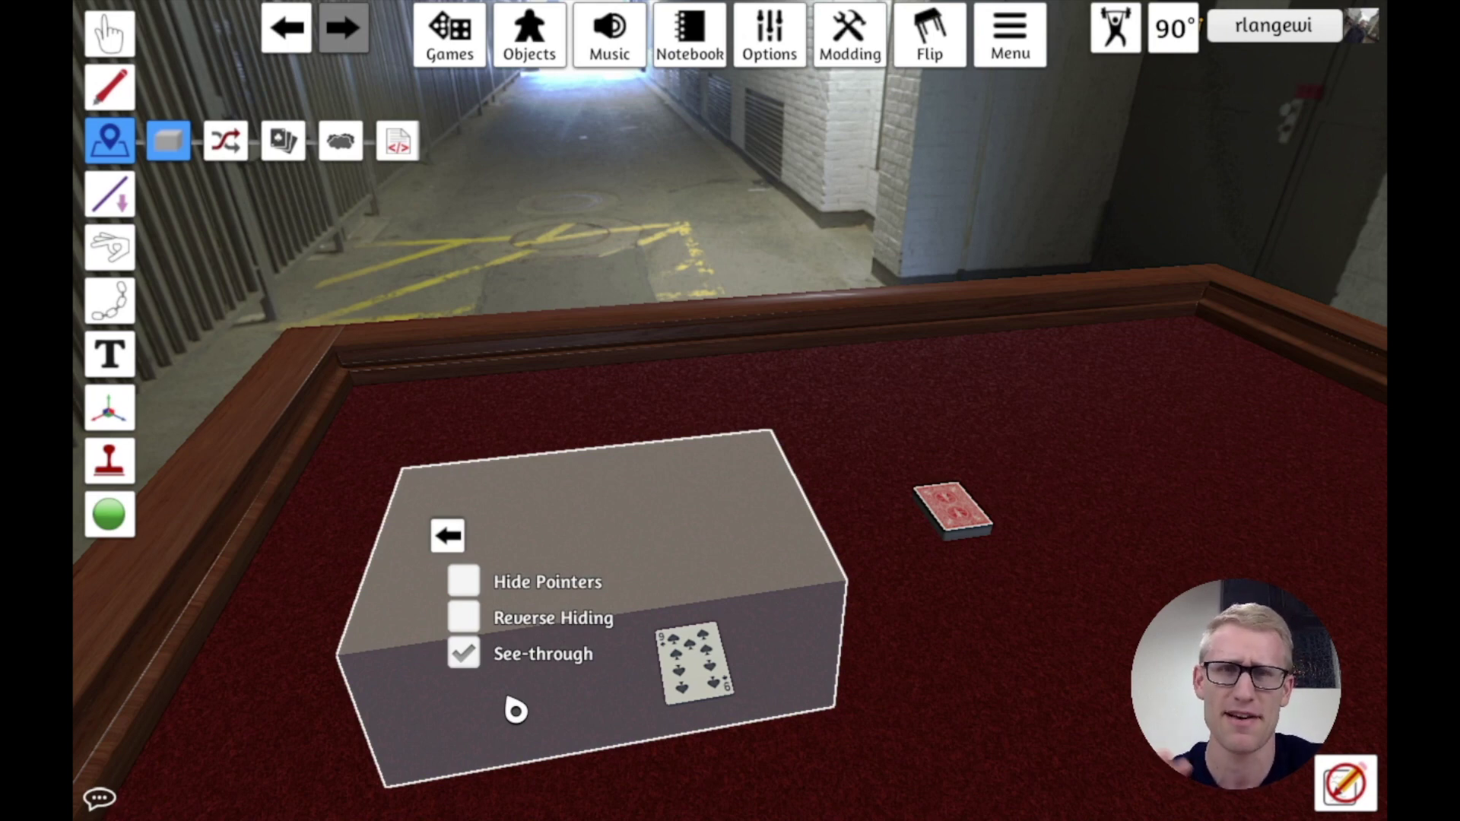
left_click(473, 666)
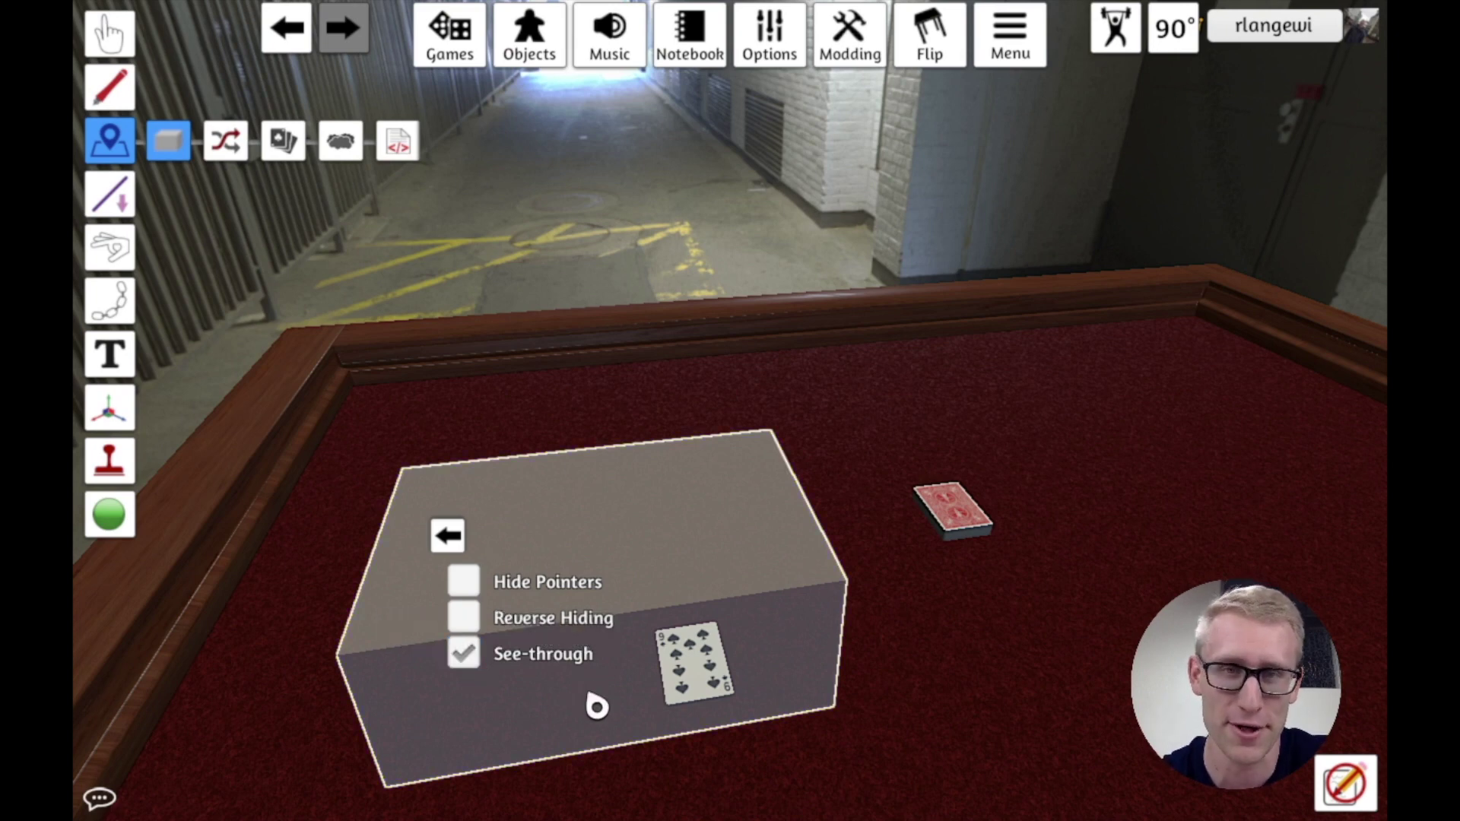
left_click(477, 656)
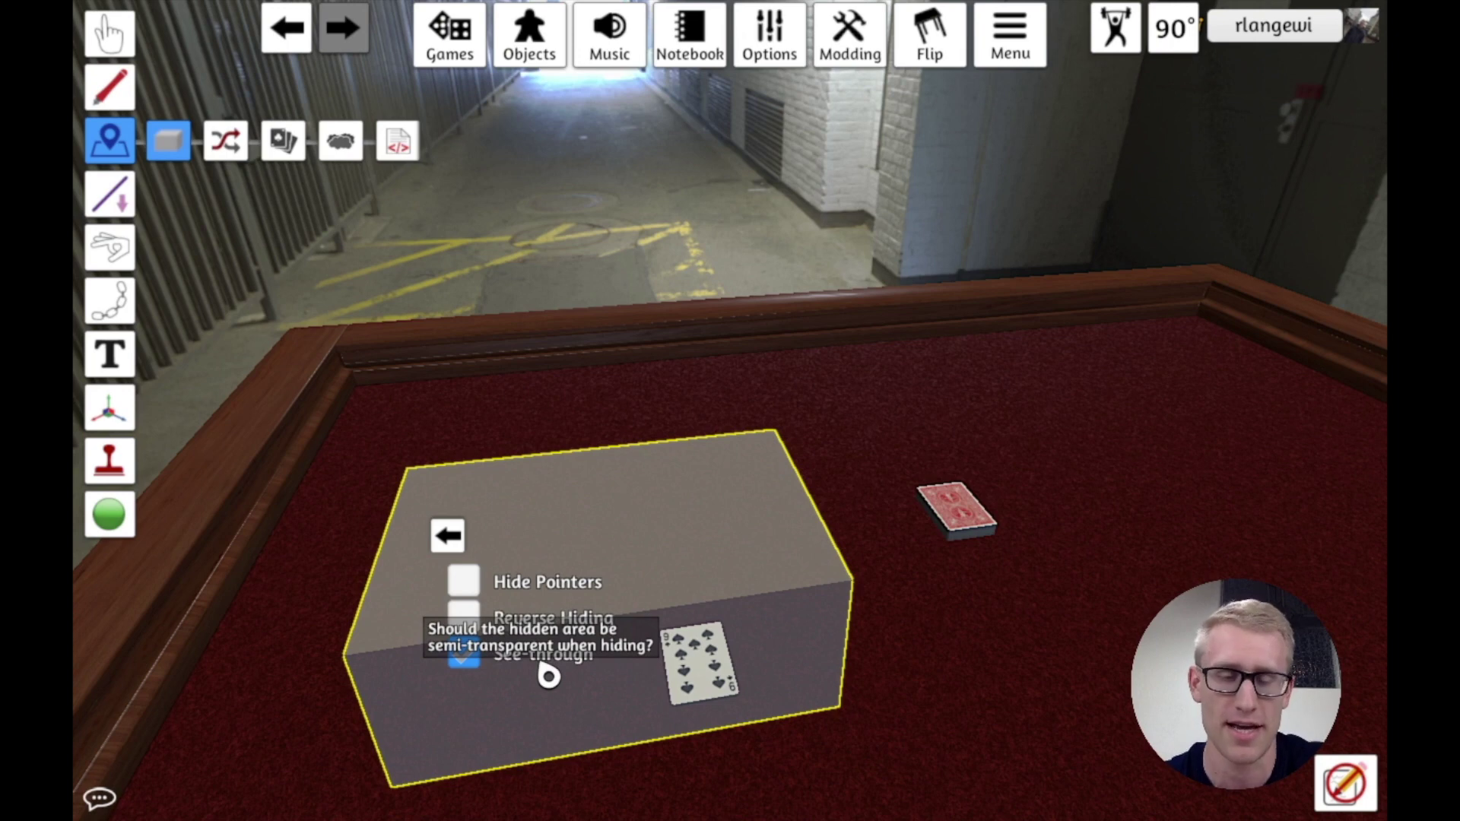